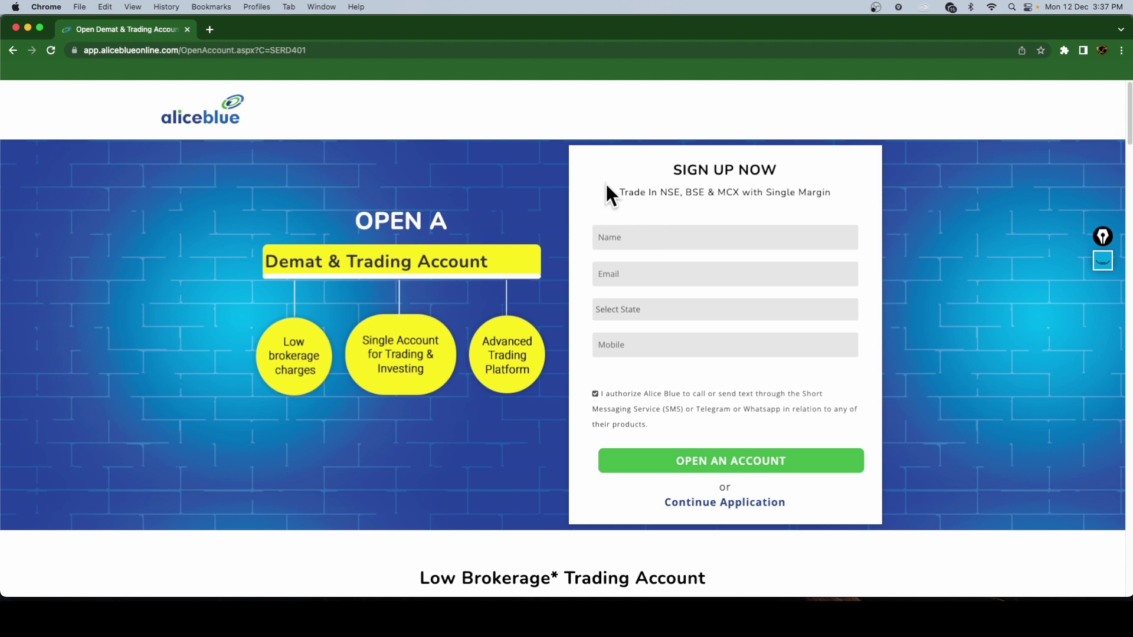
- Enter the applicant's name and email address in the sign-up form
{"action": "left_click", "coordinate": [671, 237]}
{"action": "left_click", "coordinate": [635, 282]}
- Select Tamil Nadu as the state and Erode as the city
{"action": "left_click", "coordinate": [628, 307]}
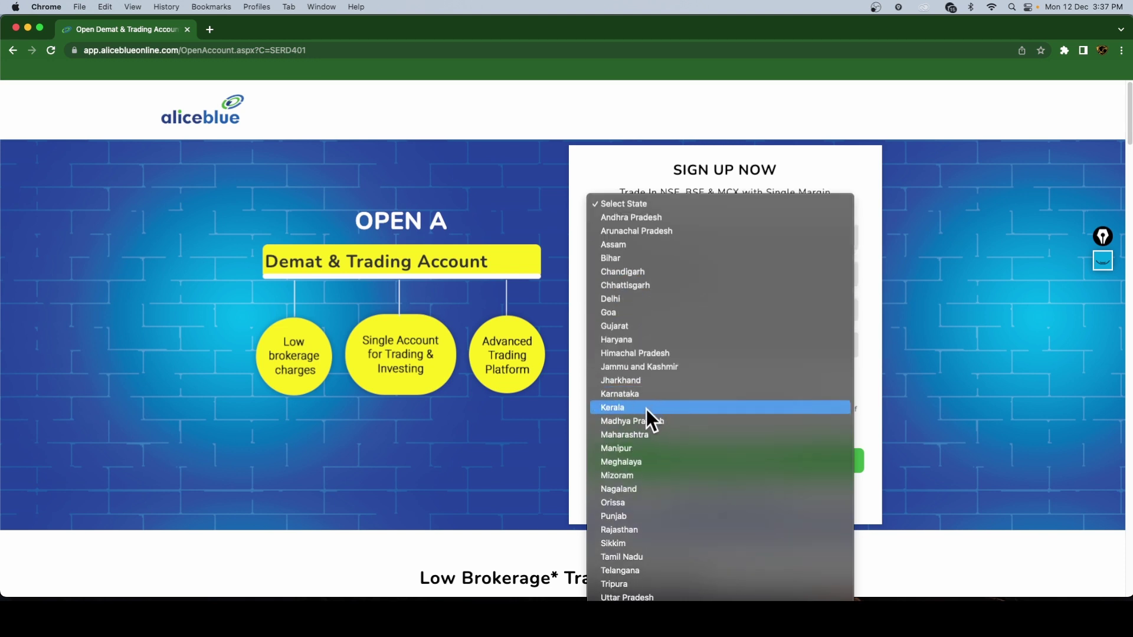
{"action": "left_click", "coordinate": [642, 557]}
{"action": "left_click", "coordinate": [643, 354]}
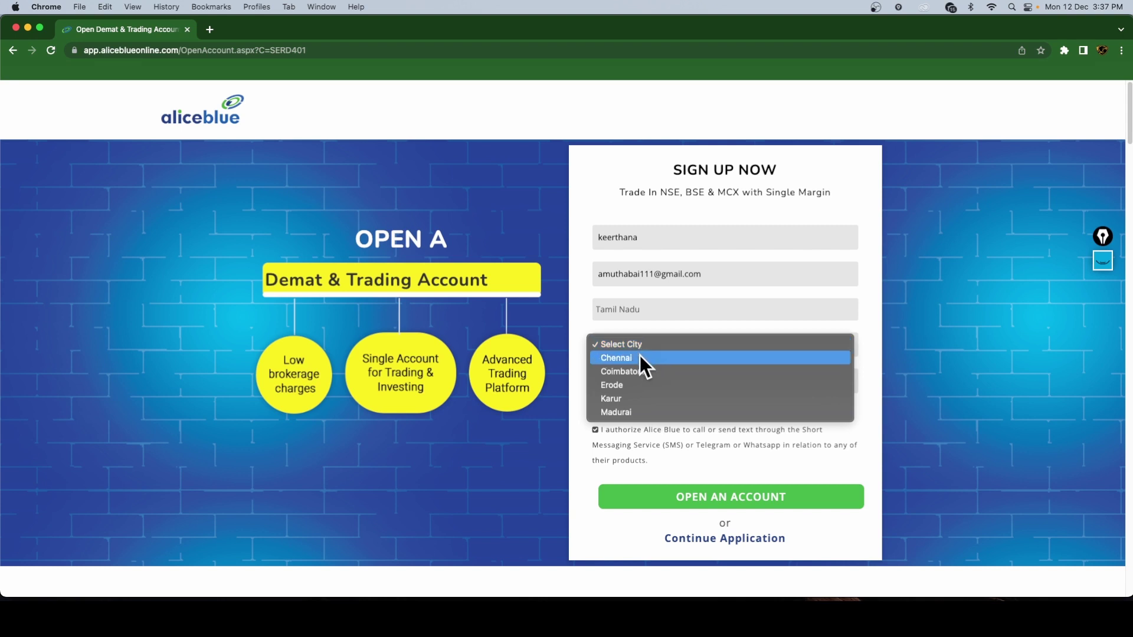
{"action": "left_click", "coordinate": [624, 385]}
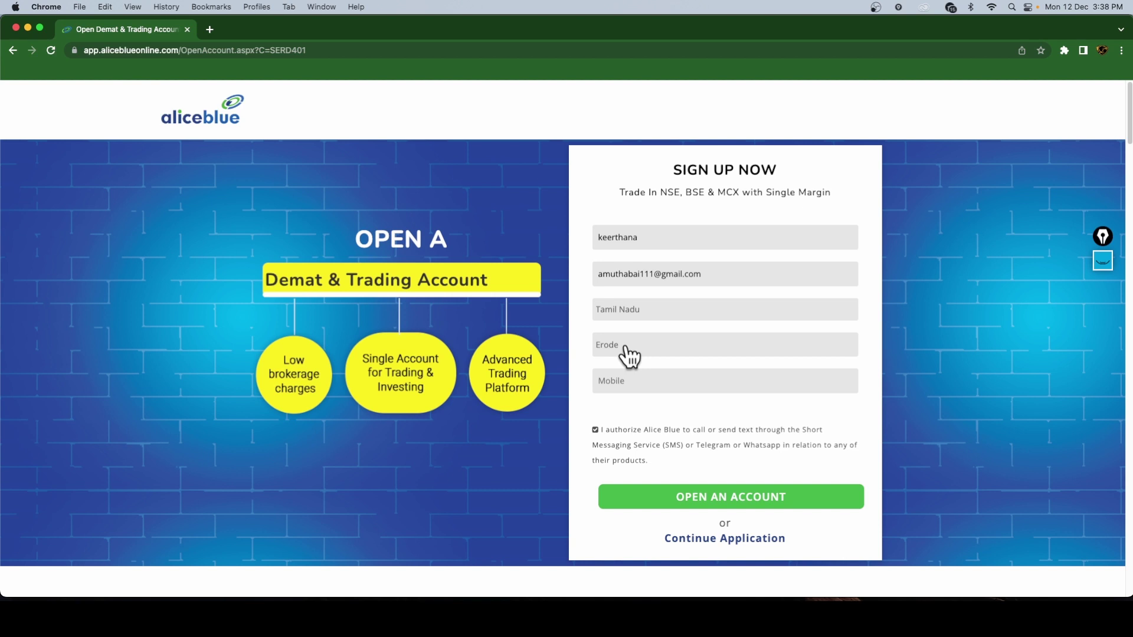
{"action": "left_click", "coordinate": [636, 354]}
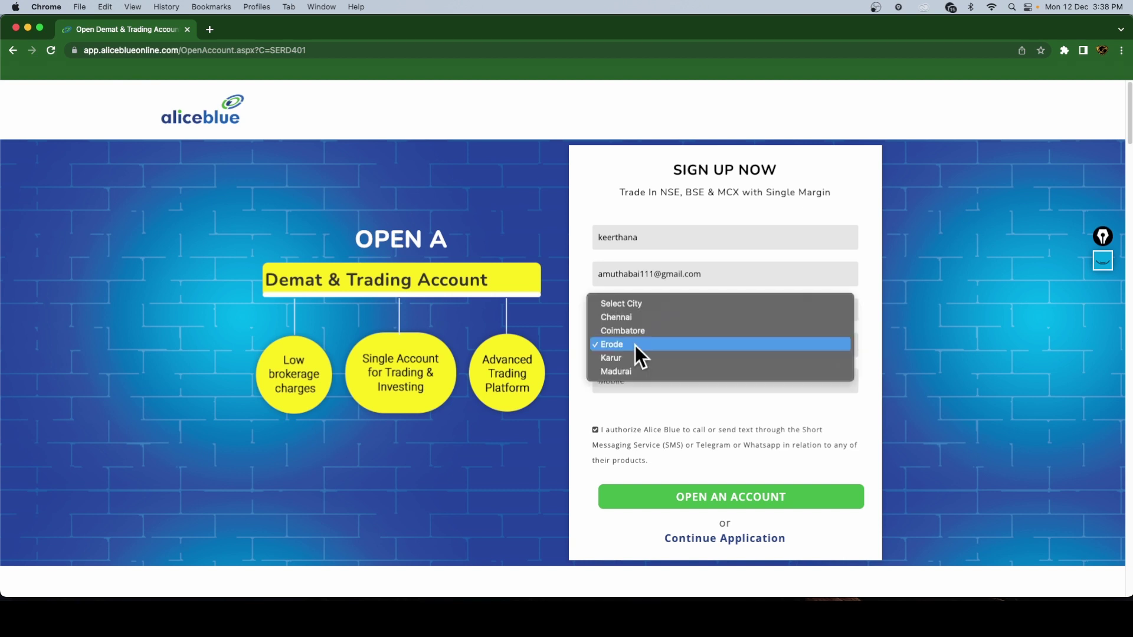
{"action": "left_click", "coordinate": [635, 346]}
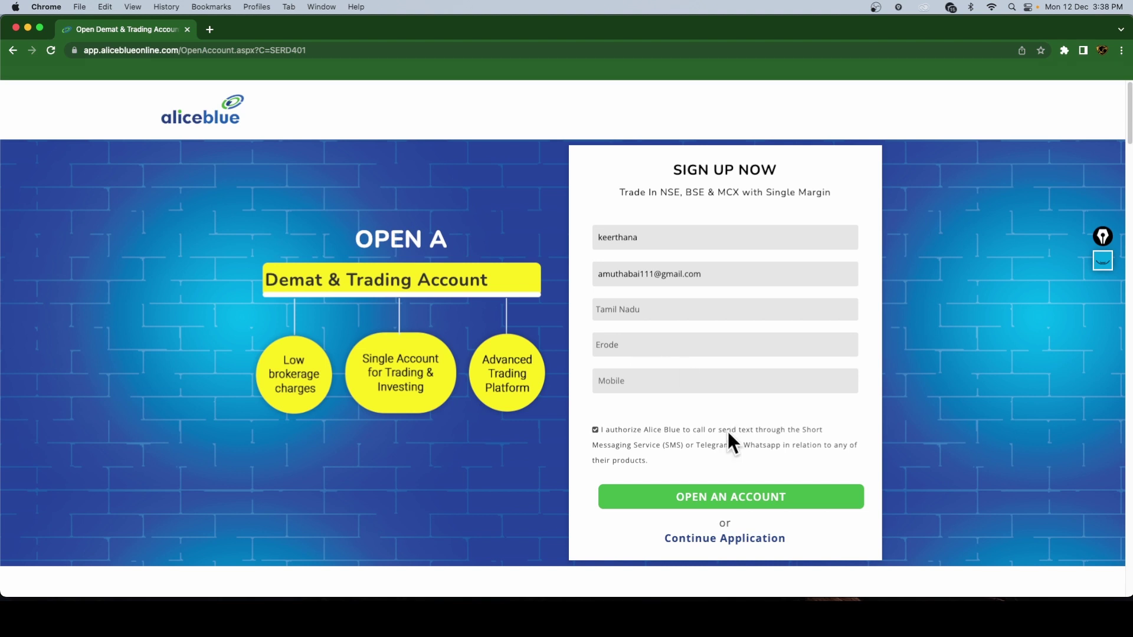
- Enter the mobile number and submit the form to open an account
{"action": "left_click", "coordinate": [624, 372]}
{"action": "left_click", "coordinate": [730, 503]}
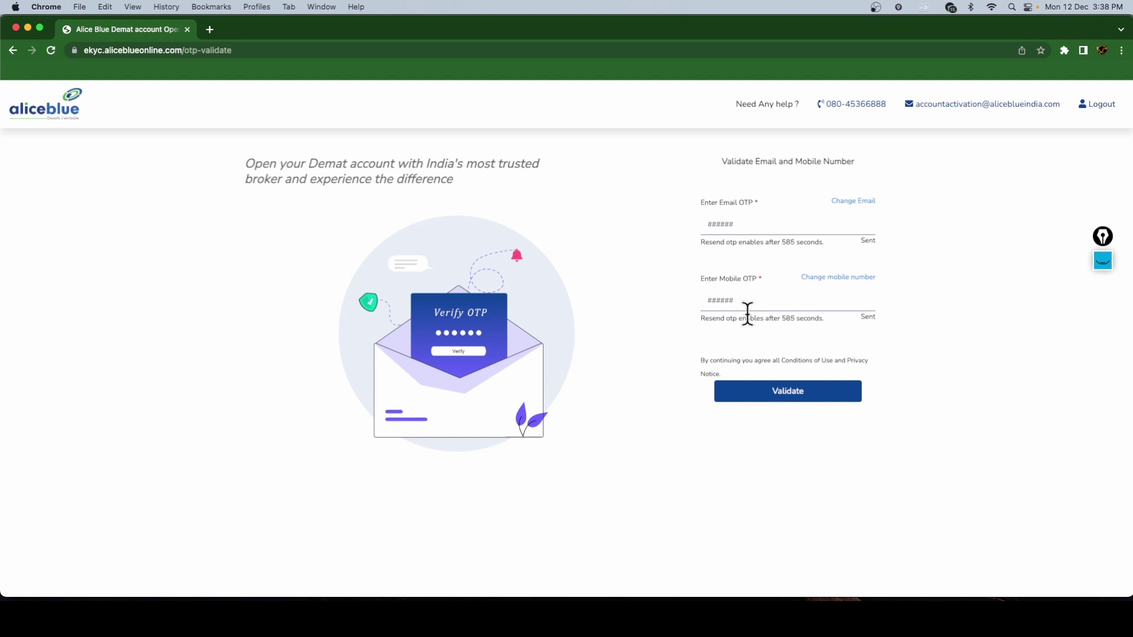
- Enter the mobile verification code and validate both email and mobile OTPs
{"action": "left_click", "coordinate": [776, 408]}
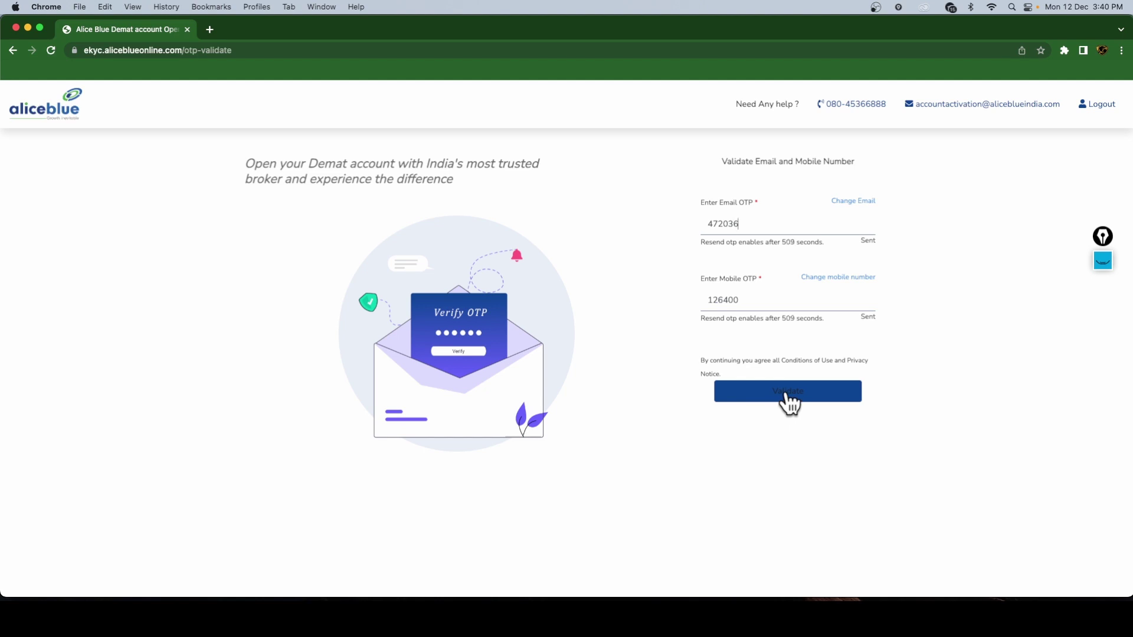
{"action": "left_click", "coordinate": [819, 392]}
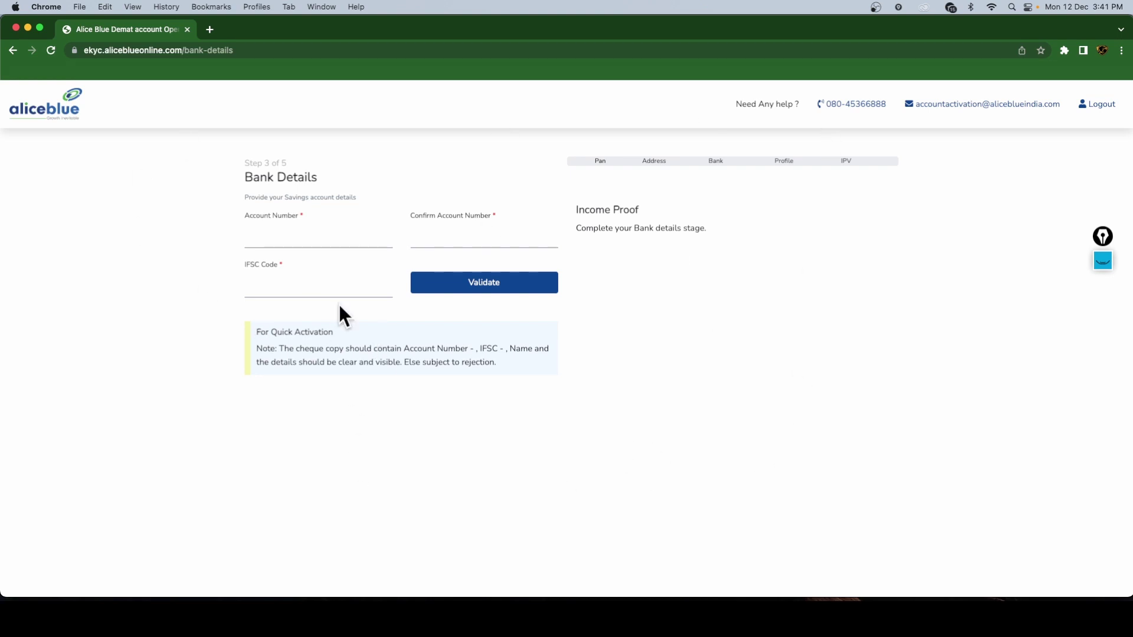
- Enter the bank account number, its confirmation and the IFSC code, then validate
{"action": "left_click", "coordinate": [274, 239]}
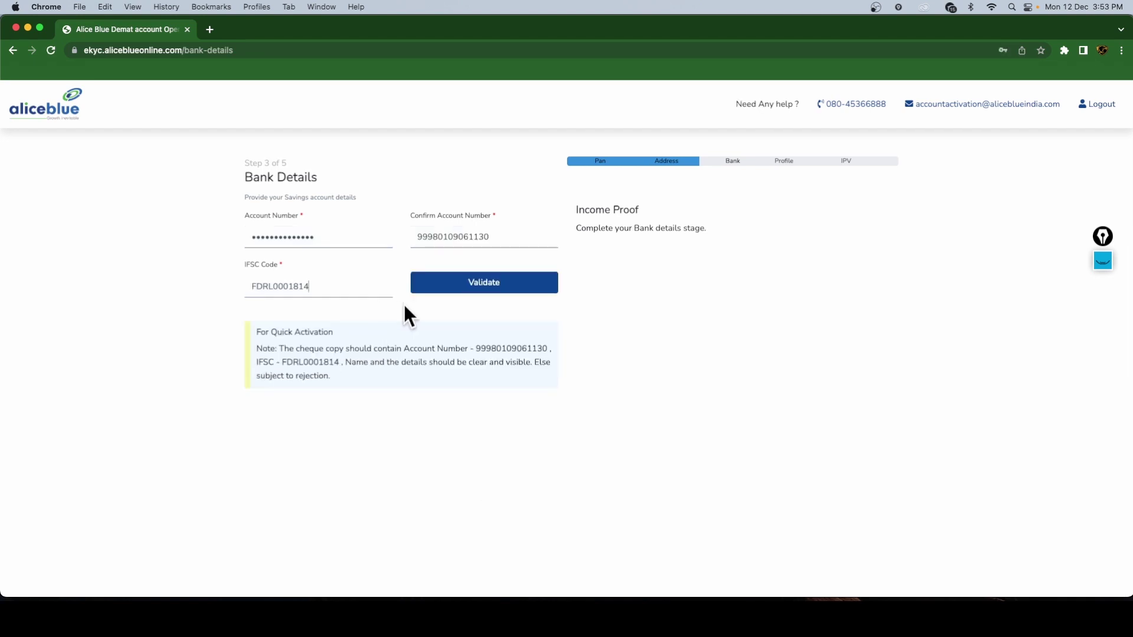
{"action": "left_click", "coordinate": [520, 290]}
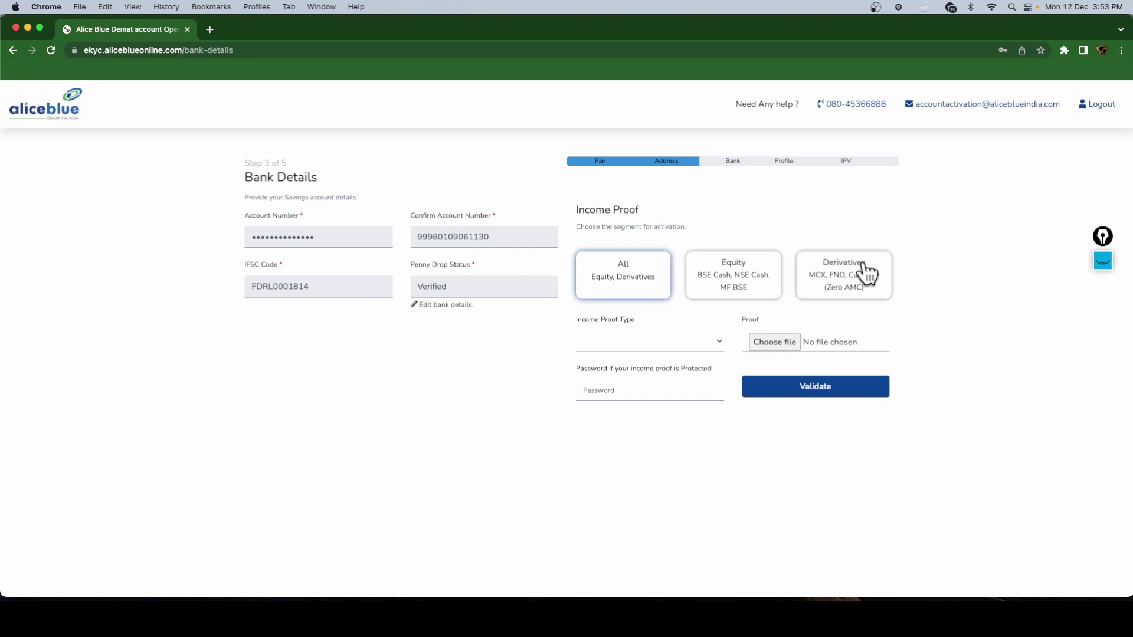
- Switch activation to the Derivatives segment with Bank Statement as income proof
{"action": "left_click", "coordinate": [749, 282]}
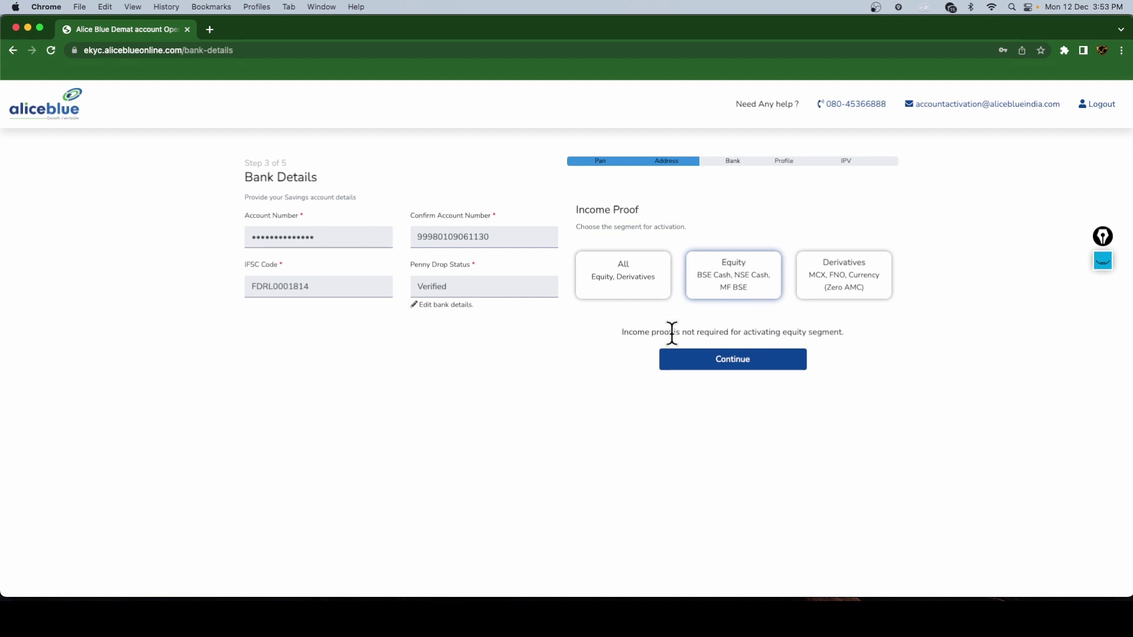
{"action": "left_click", "coordinate": [849, 285]}
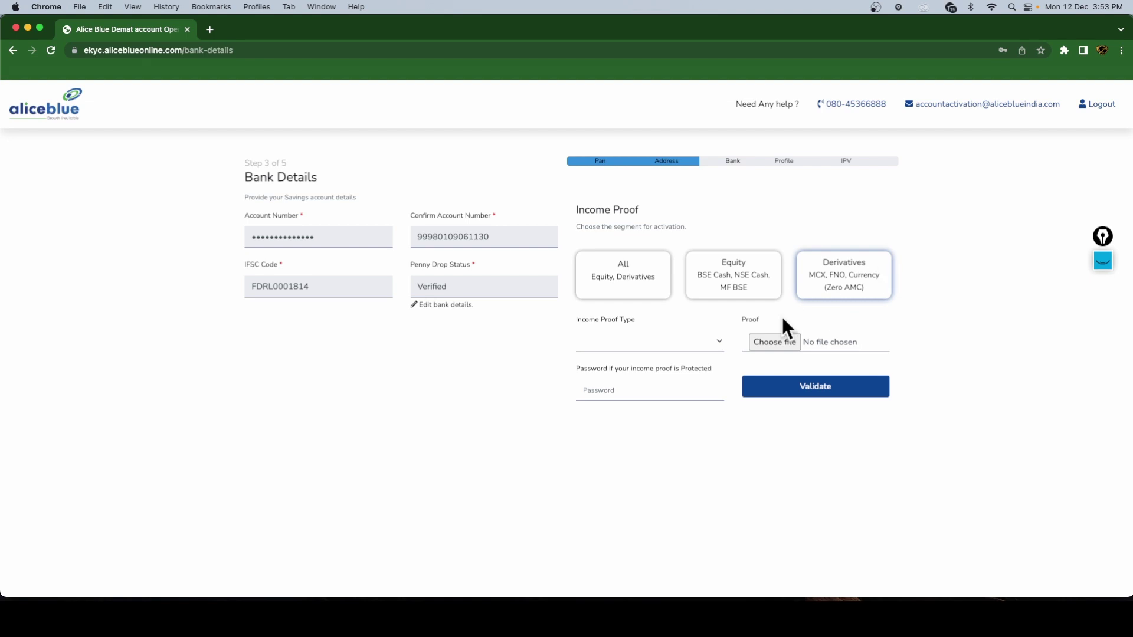
{"action": "left_click", "coordinate": [646, 348]}
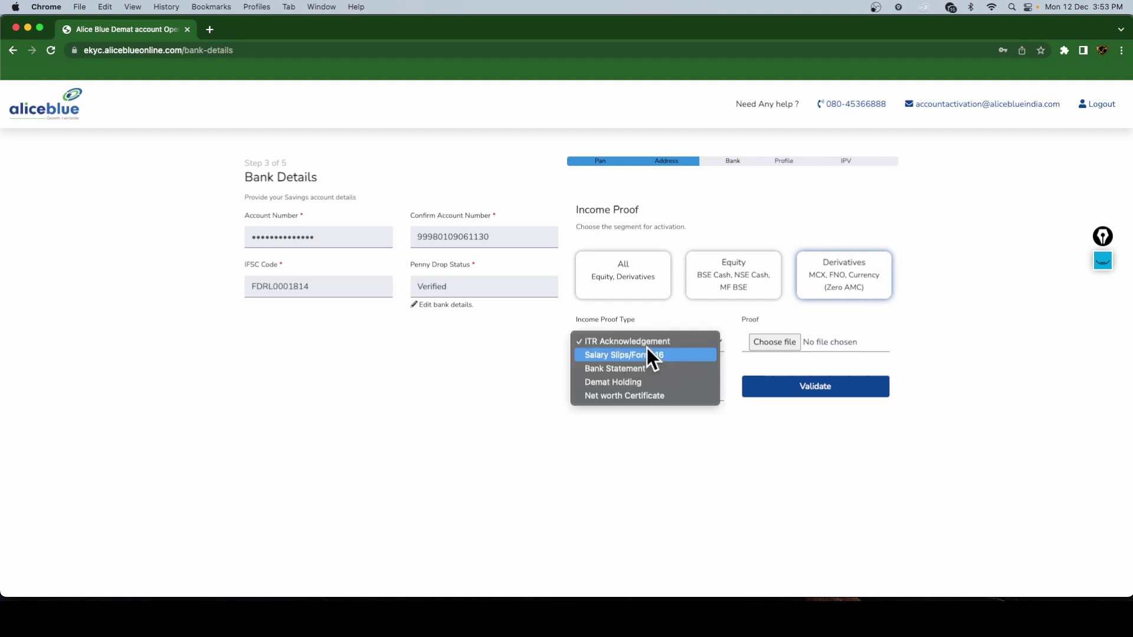
{"action": "left_click", "coordinate": [624, 370]}
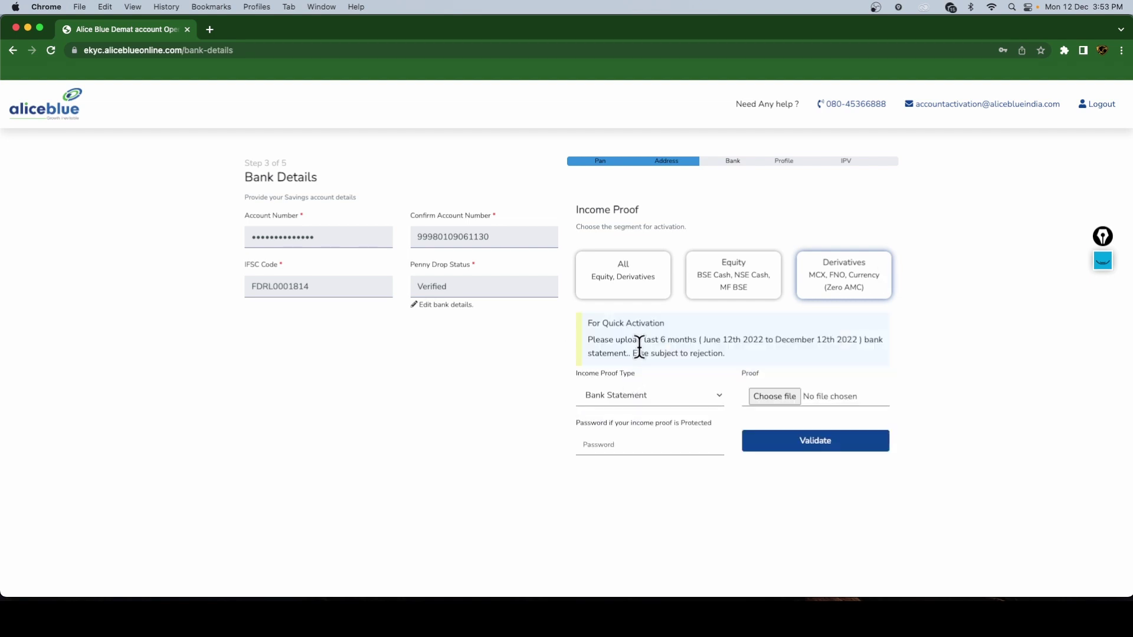
{"action": "left_click", "coordinate": [623, 396]}
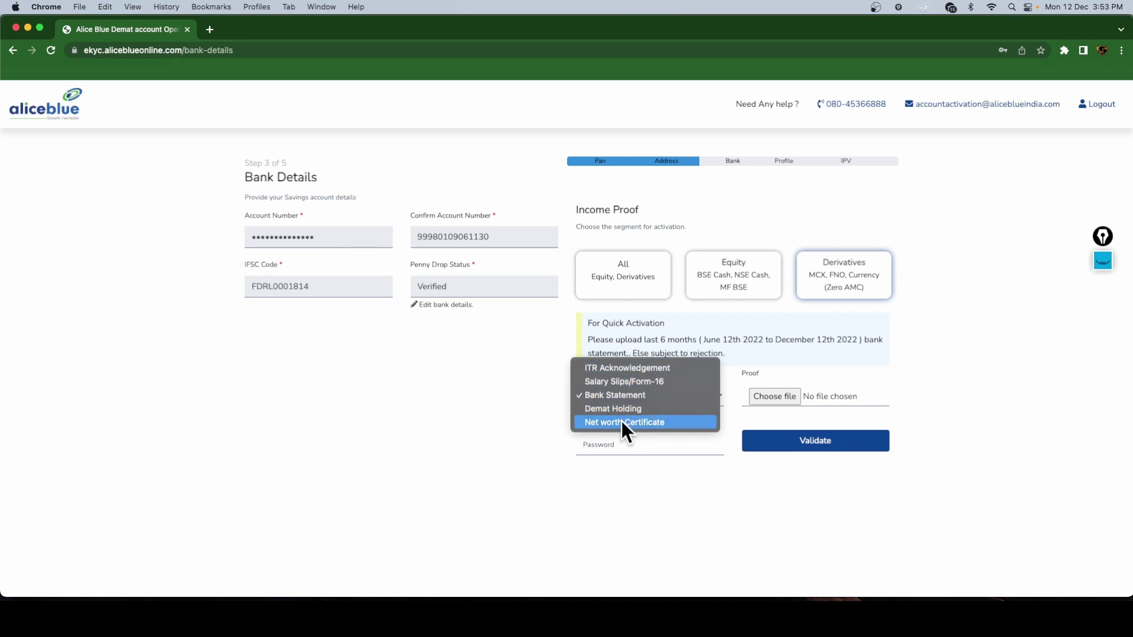
{"action": "left_click", "coordinate": [556, 402]}
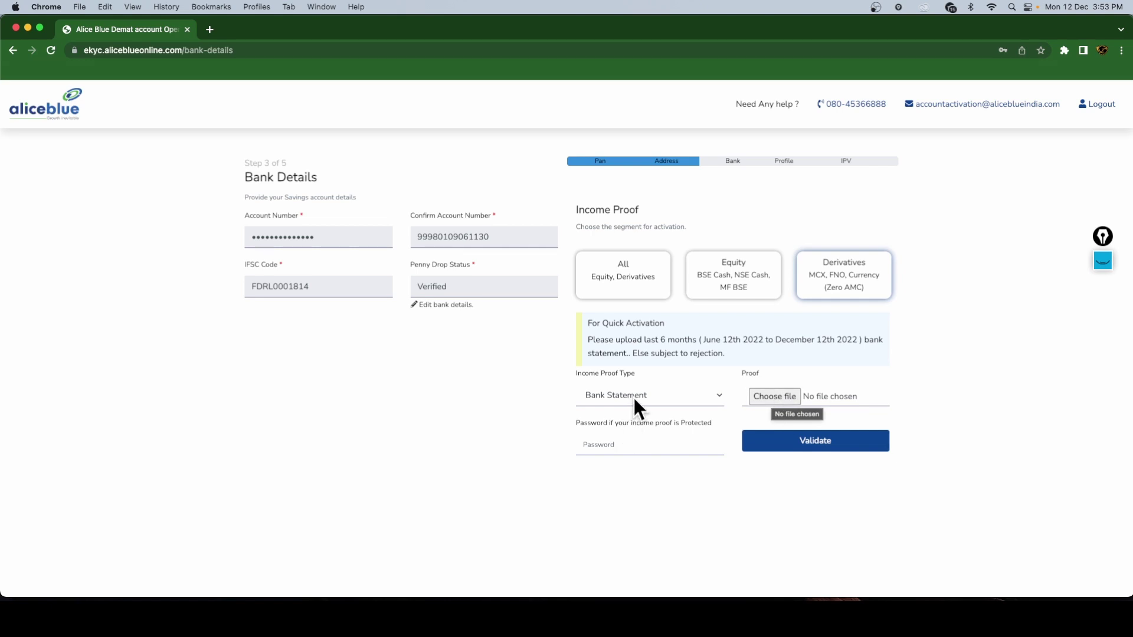
- After trying validation, revert to Equity only and continue to the next step
{"action": "left_click", "coordinate": [839, 450]}
{"action": "left_click", "coordinate": [739, 293]}
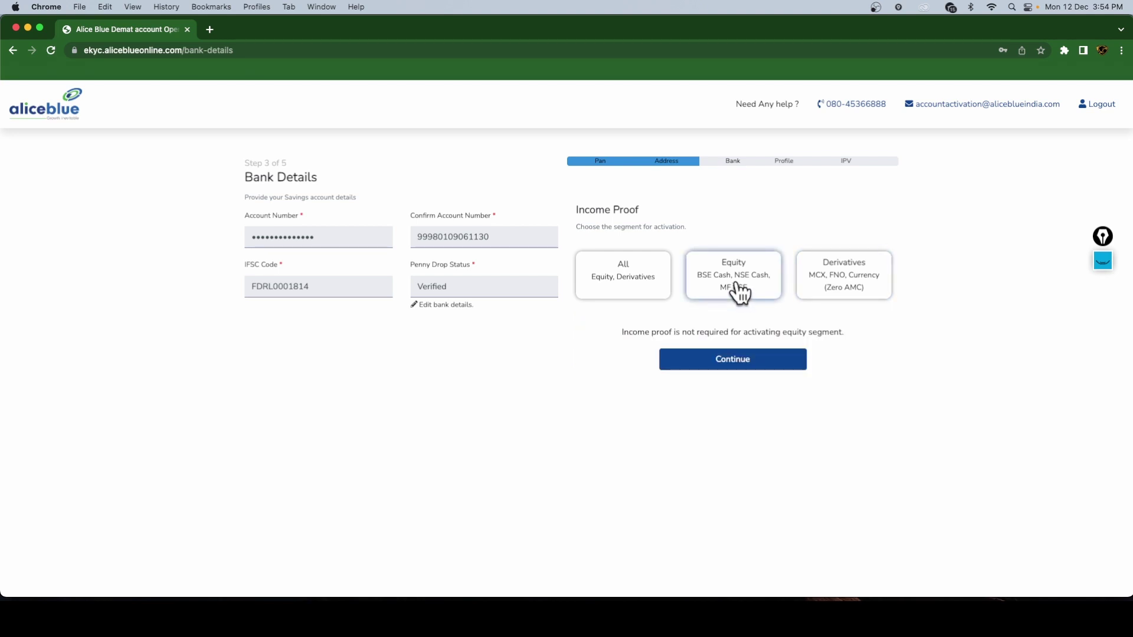
{"action": "left_click", "coordinate": [736, 360]}
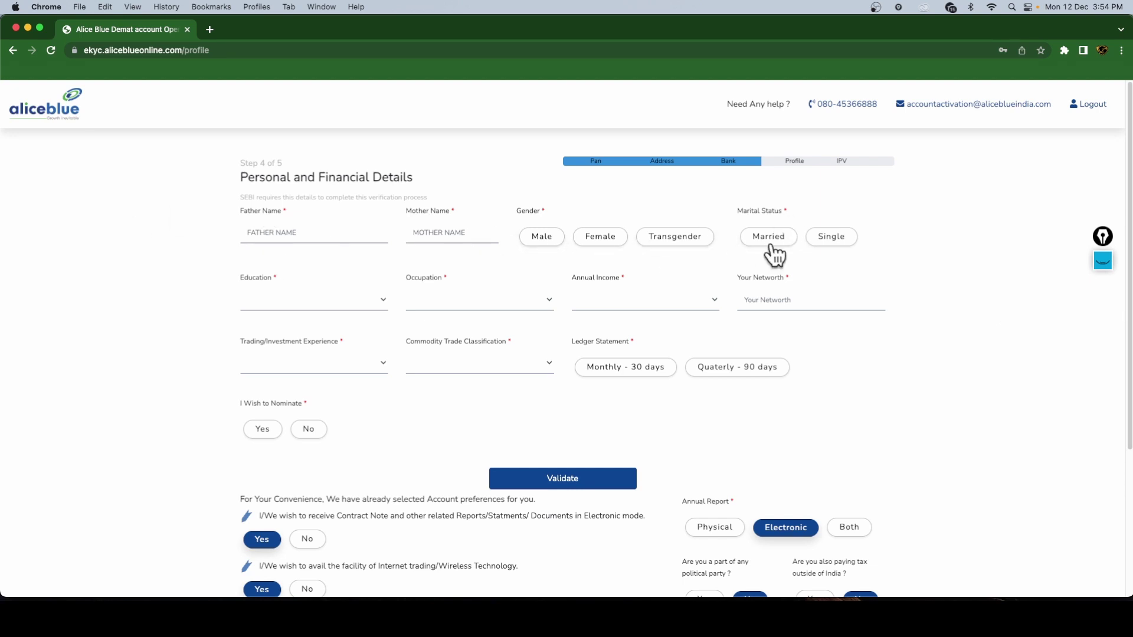
- Set annual income to Less than 1 Lakh and networth to 50000
{"action": "scroll", "coordinate": [947, 308], "scroll_direction": "down", "scroll_amount": 1}
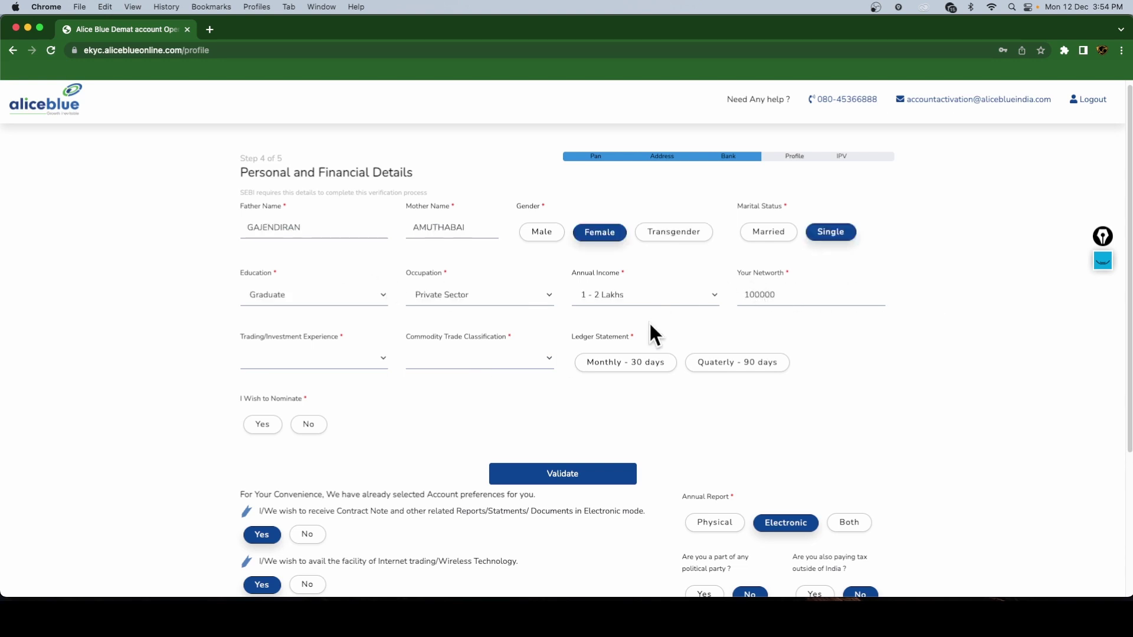
{"action": "left_click", "coordinate": [606, 297]}
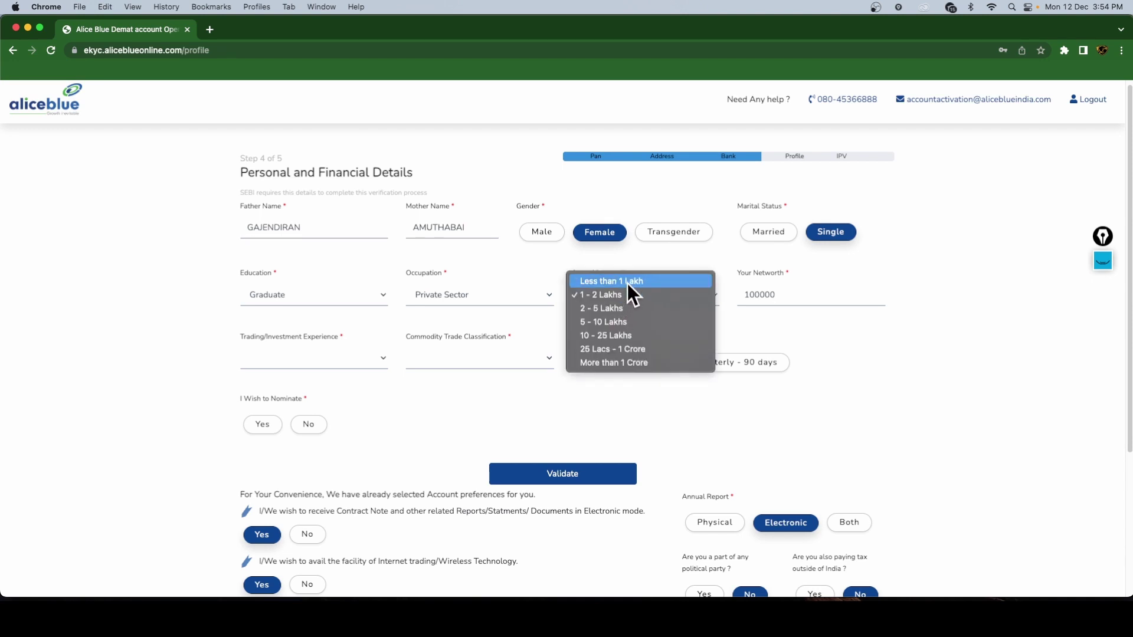
{"action": "left_click", "coordinate": [628, 283]}
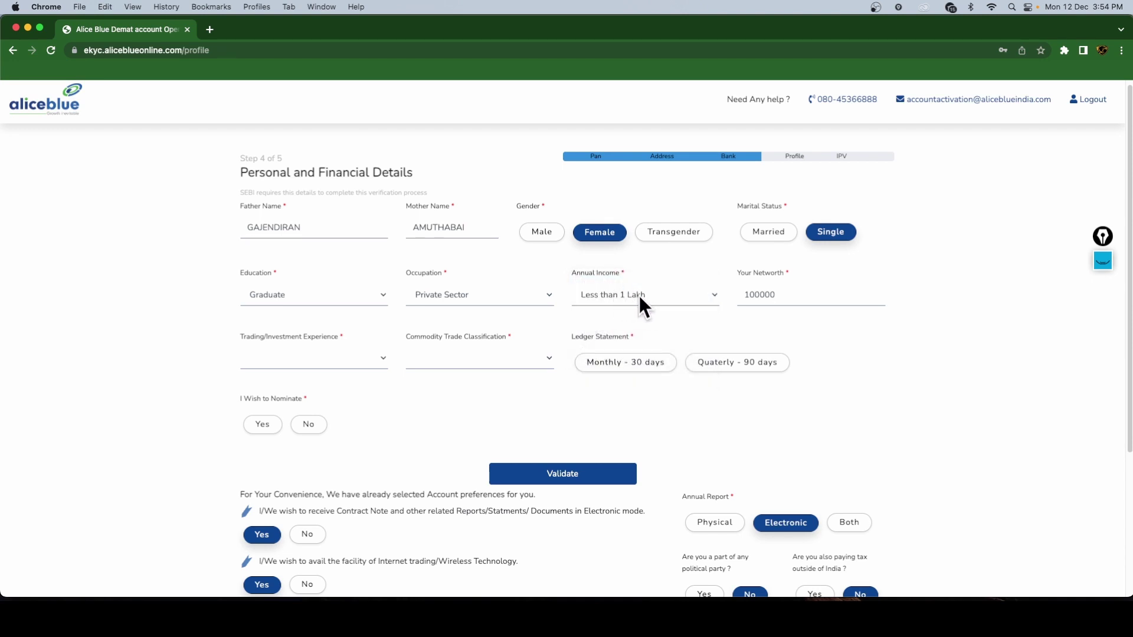
{"action": "left_click", "coordinate": [639, 295]}
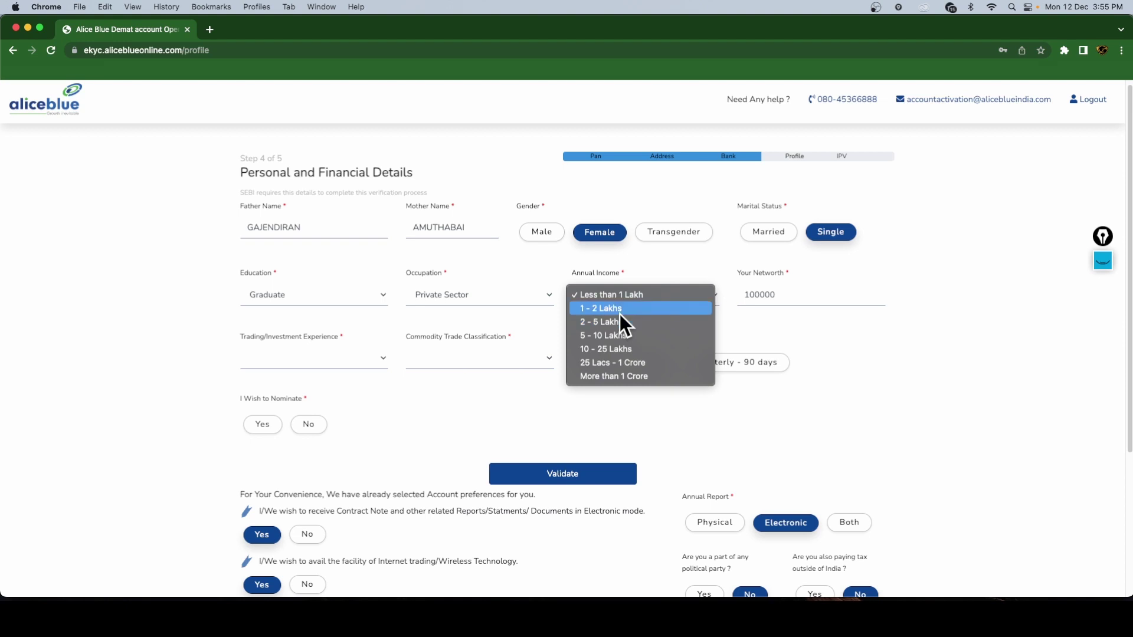
{"action": "left_click", "coordinate": [620, 296]}
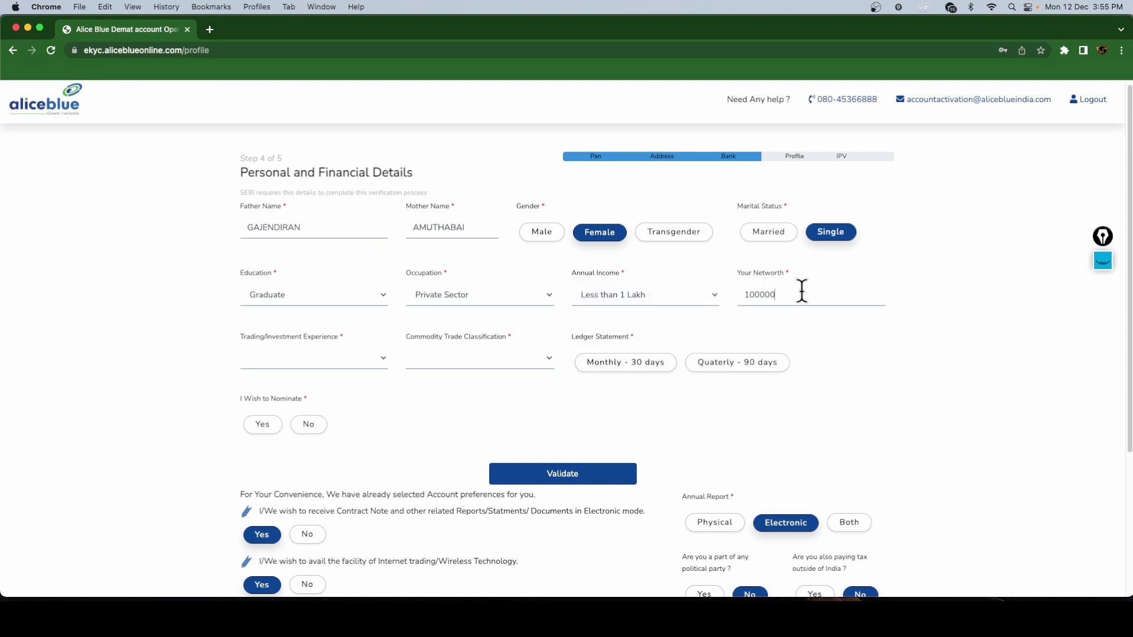
{"action": "key", "text": "BackSpace"}
{"action": "key", "text": "BackSpace"}
{"action": "key", "text": "BackSpace"}
{"action": "key", "text": "BackSpace"}
{"action": "key", "text": "BackSpace"}
{"action": "key", "text": "BackSpace"}
{"action": "type", "text": "50000"}
- Set No Experience, commodity classification Others, and quarterly ledger statements
{"action": "left_click", "coordinate": [361, 365]}
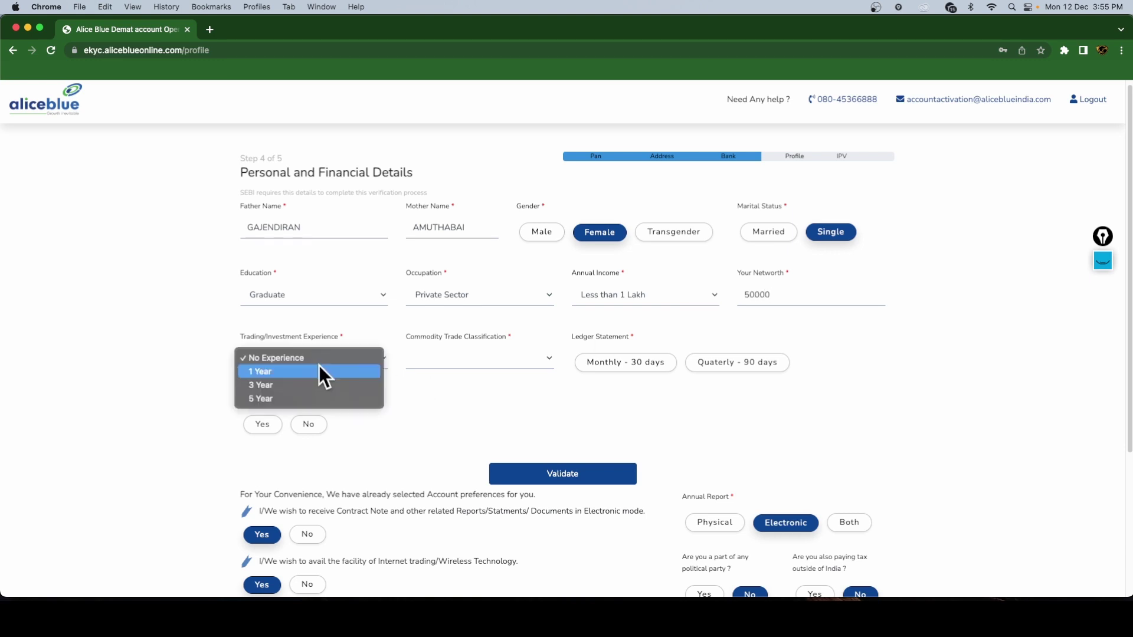
{"action": "left_click", "coordinate": [305, 359]}
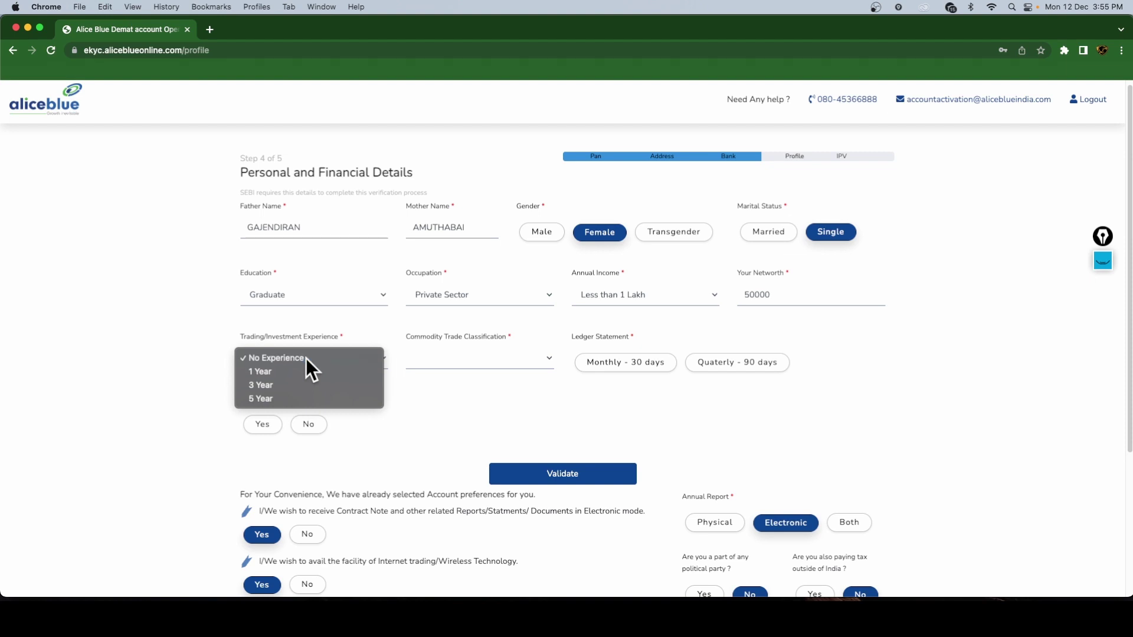
{"action": "left_click", "coordinate": [466, 370]}
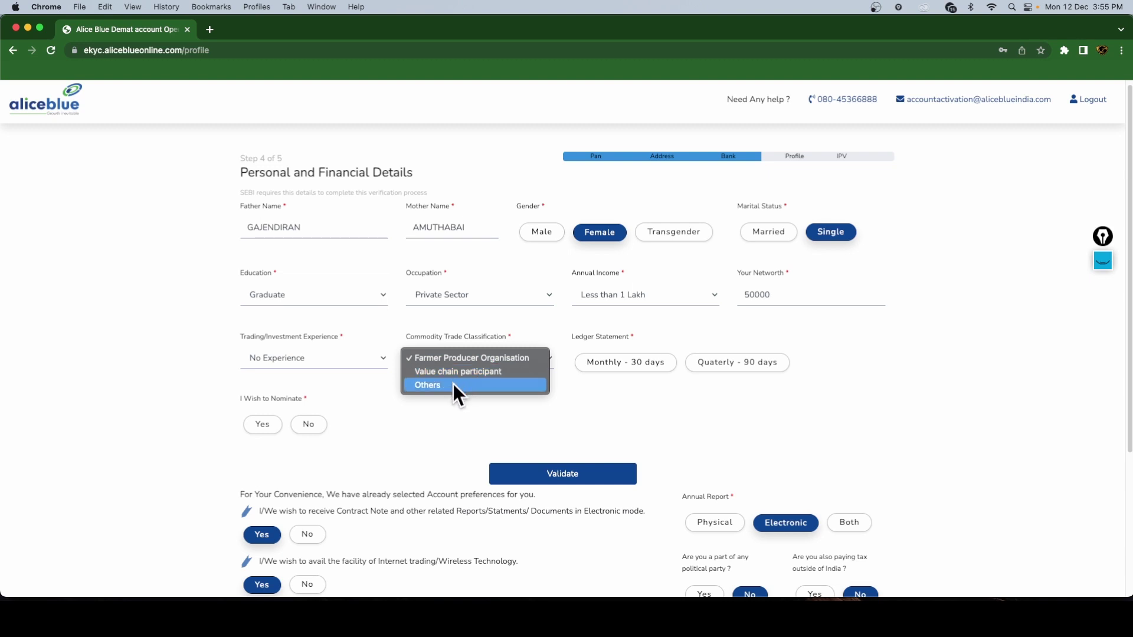
{"action": "left_click", "coordinate": [455, 385]}
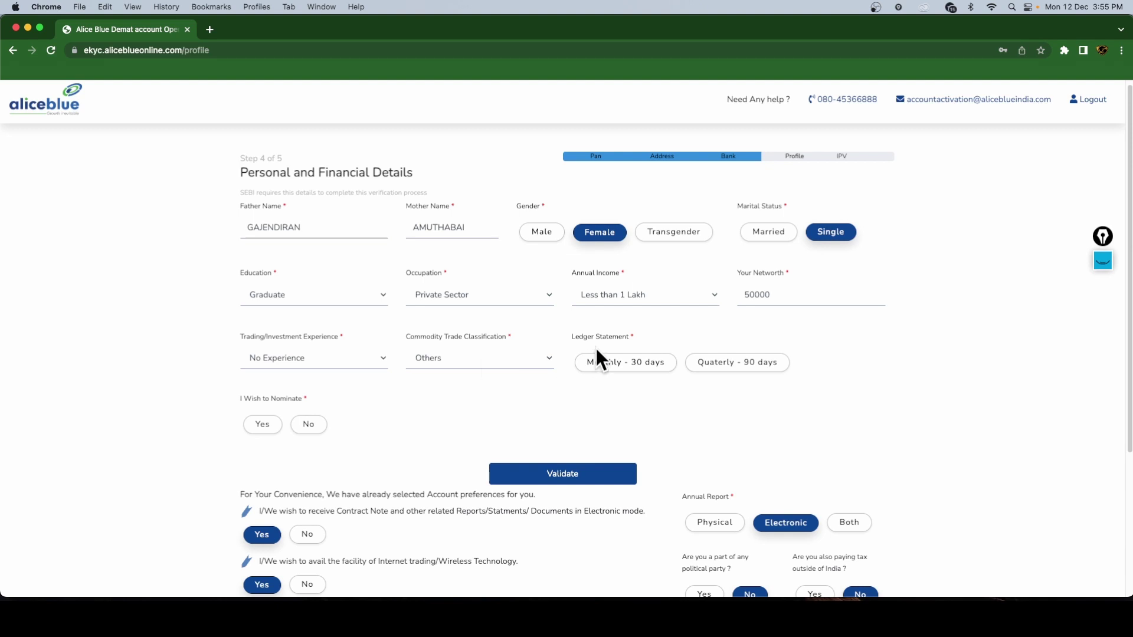
{"action": "left_click", "coordinate": [620, 367]}
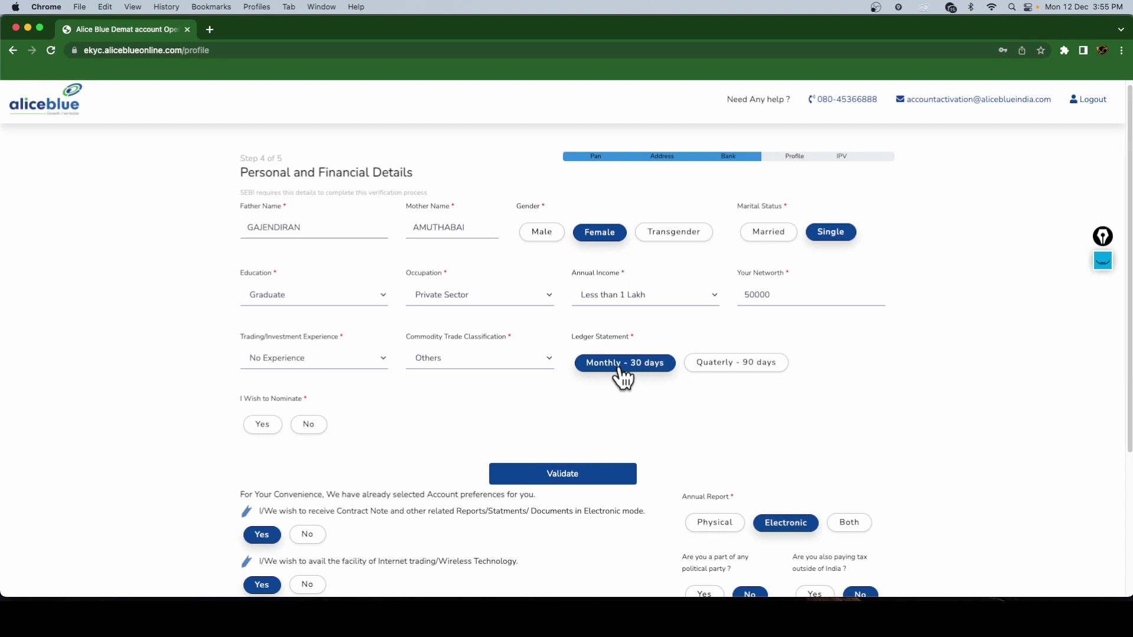
{"action": "left_click", "coordinate": [720, 372]}
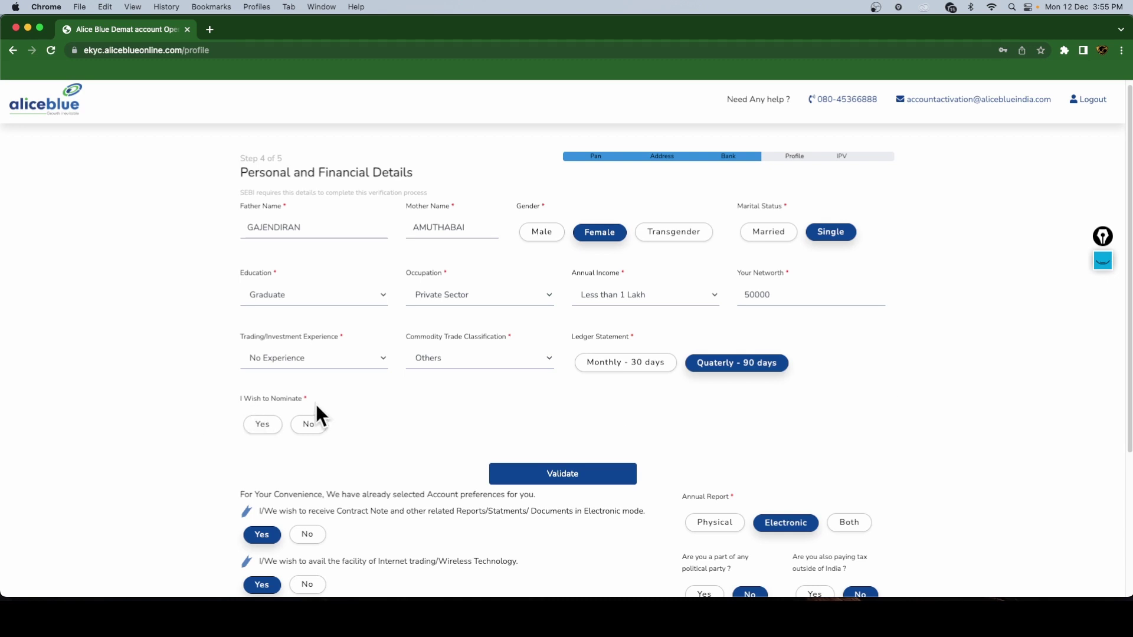
- Review the nominee fields under 'I Wish to Nominate', then set nomination to No
{"action": "left_click", "coordinate": [262, 424]}
{"action": "scroll", "coordinate": [440, 413], "scroll_direction": "down", "scroll_amount": 1}
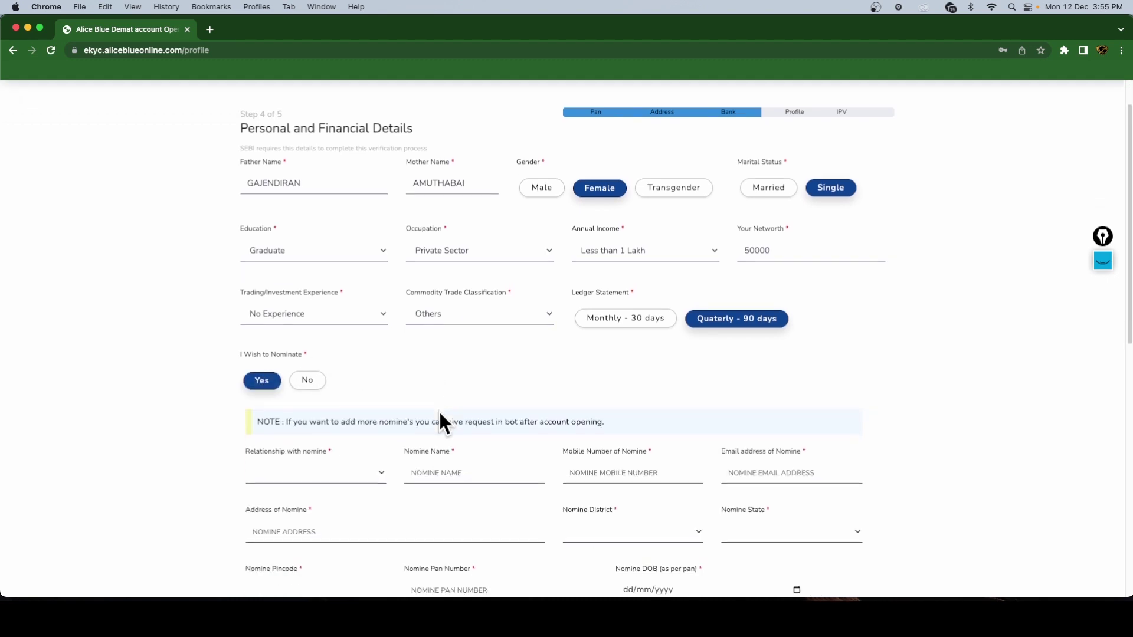
{"action": "scroll", "coordinate": [440, 414], "scroll_direction": "down", "scroll_amount": 5}
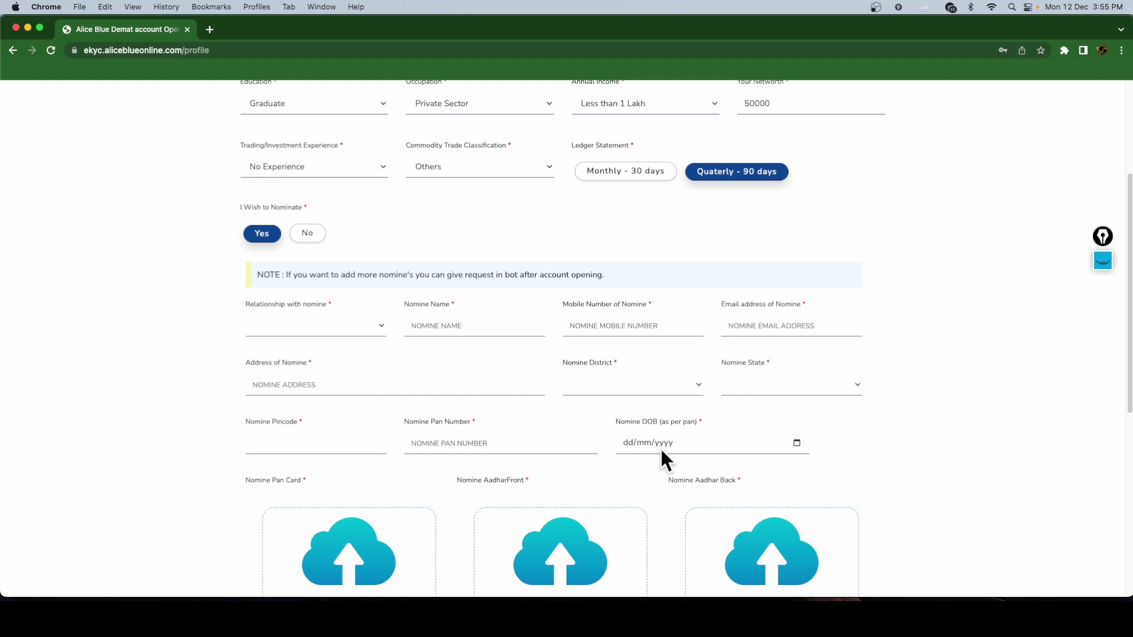
{"action": "scroll", "coordinate": [692, 445], "scroll_direction": "down", "scroll_amount": 3}
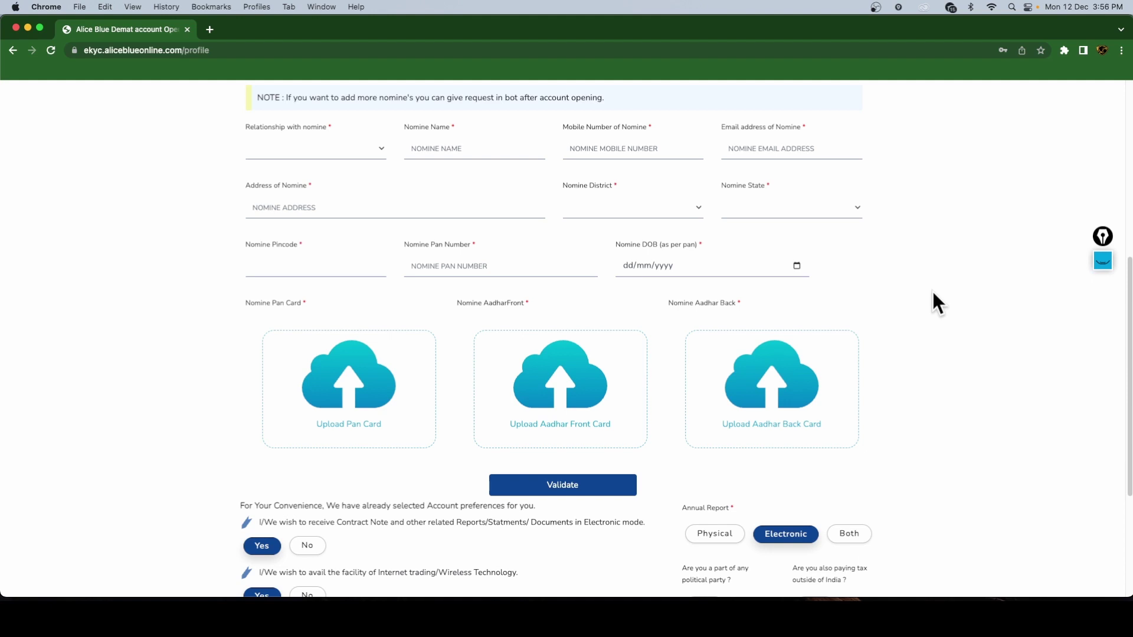
{"action": "scroll", "coordinate": [933, 291], "scroll_direction": "up", "scroll_amount": 2}
{"action": "left_click", "coordinate": [311, 110]}
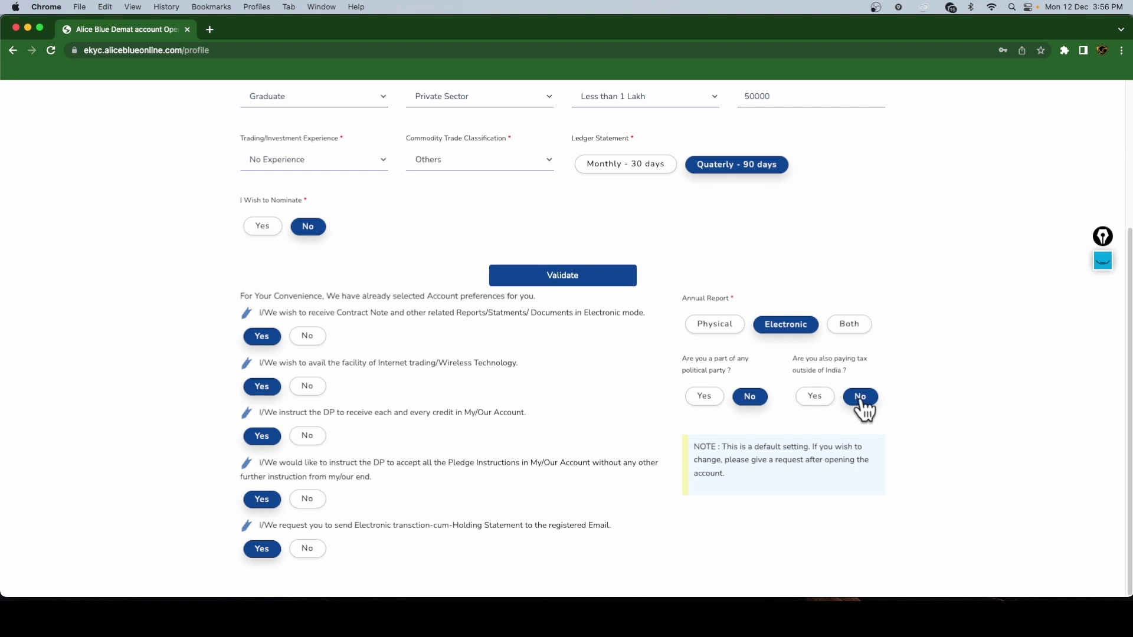
{"action": "scroll", "coordinate": [991, 397], "scroll_direction": "up", "scroll_amount": 2}
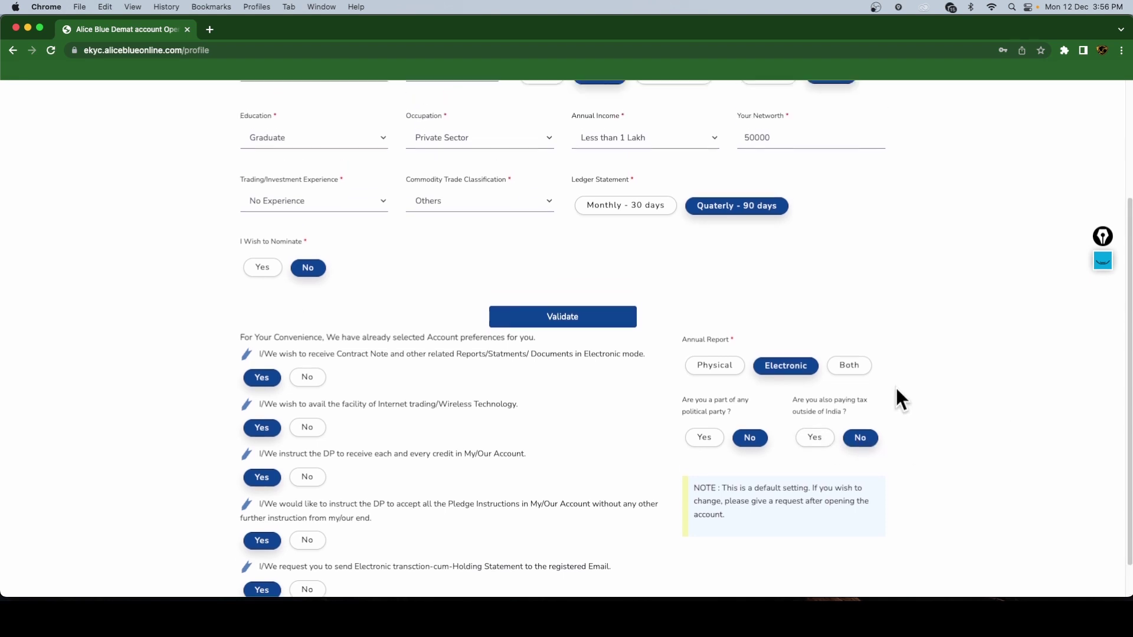
- Validate and submit the personal and financial details form
{"action": "left_click", "coordinate": [611, 325]}
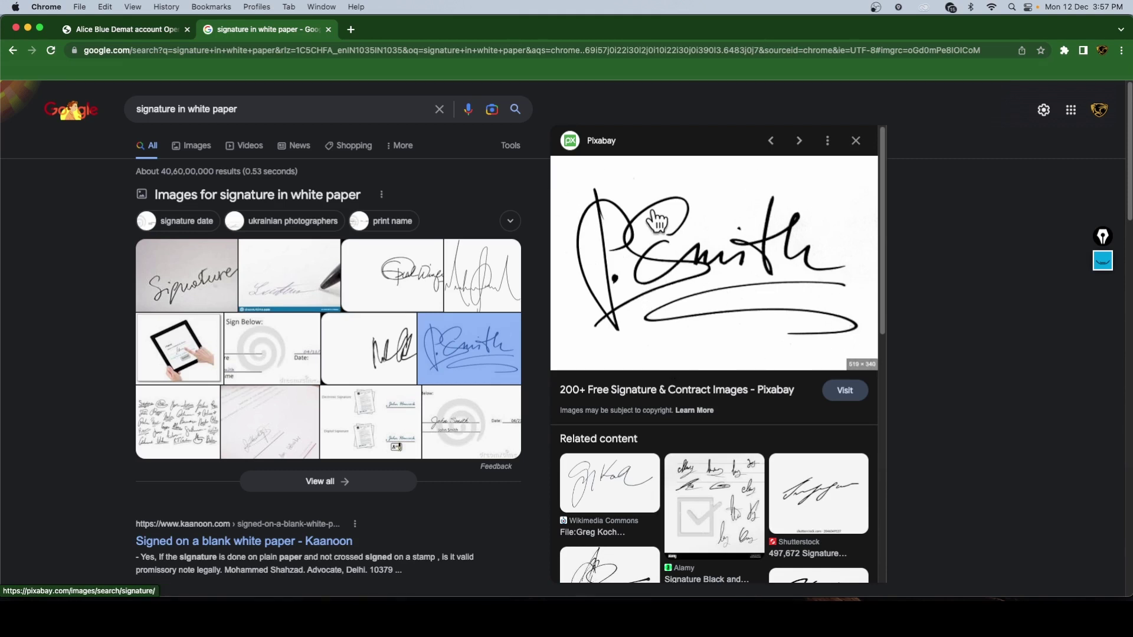
- Back on the eKYC tab, review the 20 kb signature limit and Live Photo/GeoLocation instructions
{"action": "left_click", "coordinate": [134, 39]}
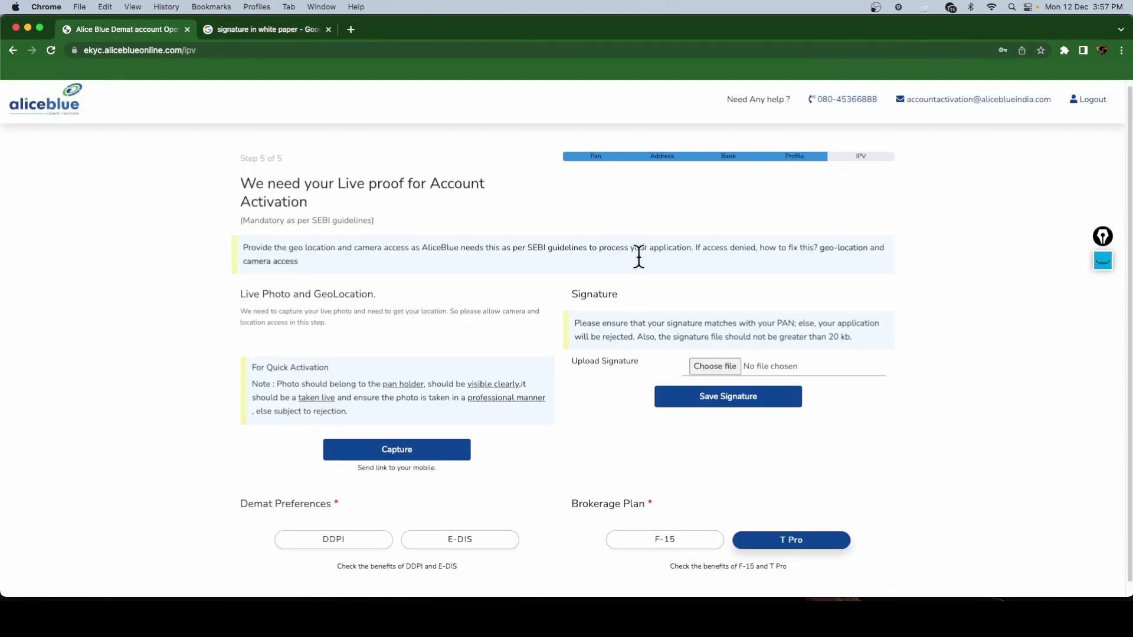
{"action": "left_click_drag", "start_coordinate": [828, 337], "coordinate": [853, 338]}
{"action": "left_click", "coordinate": [945, 339]}
{"action": "left_click_drag", "start_coordinate": [835, 337], "coordinate": [854, 338]}
{"action": "left_click", "coordinate": [979, 351]}
{"action": "left_click_drag", "start_coordinate": [318, 293], "coordinate": [370, 293]}
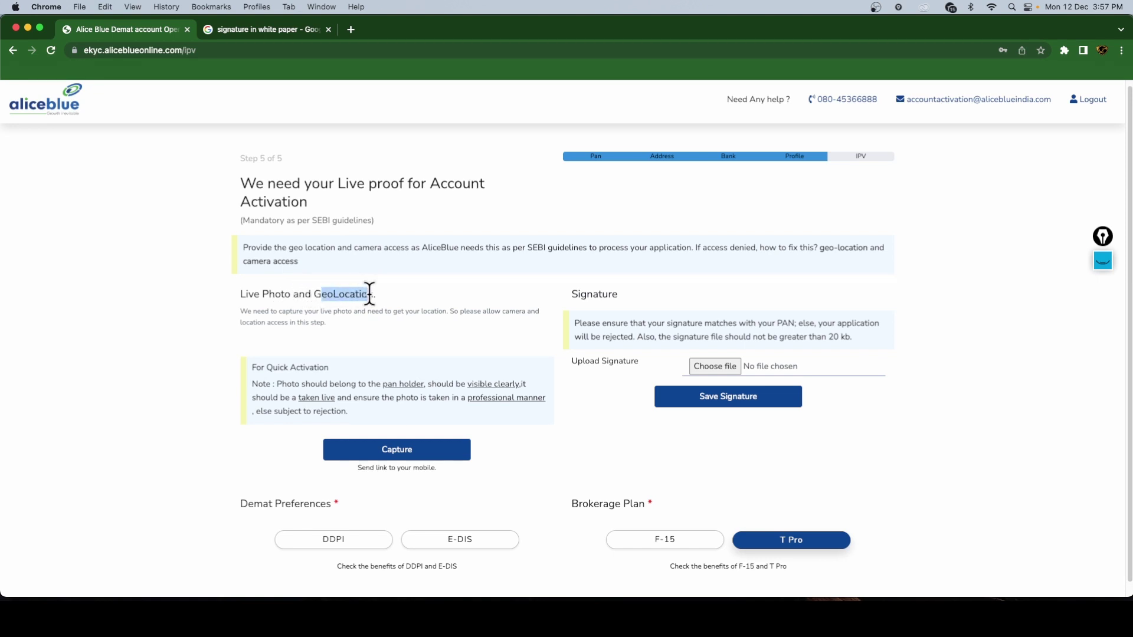
{"action": "left_click_drag", "start_coordinate": [246, 293], "coordinate": [285, 294]}
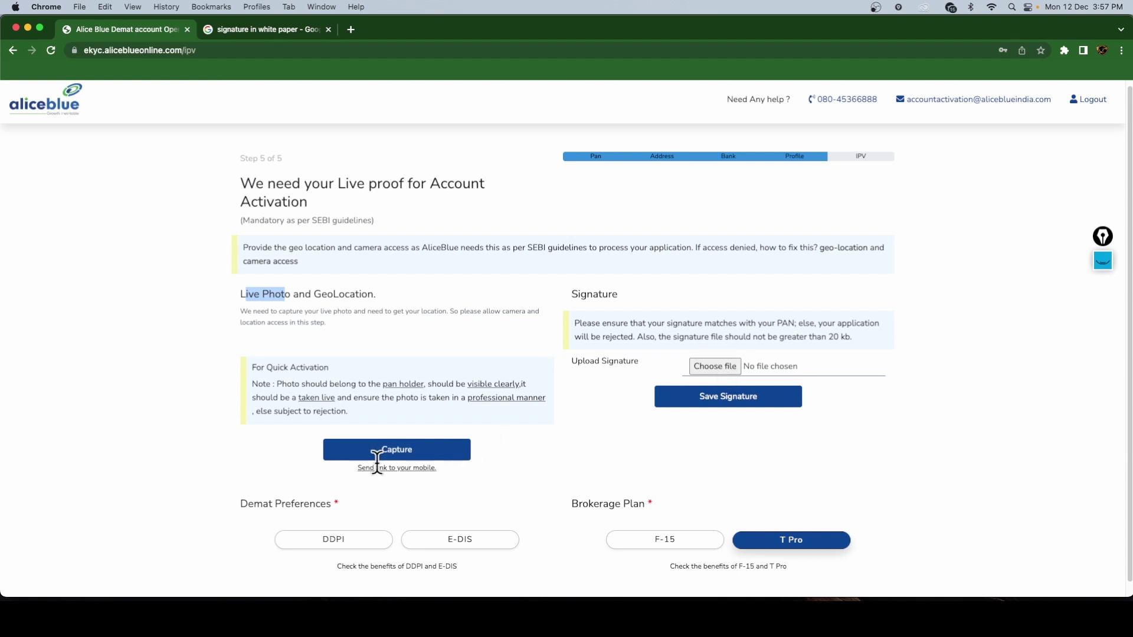
{"action": "scroll", "coordinate": [606, 453], "scroll_direction": "down", "scroll_amount": 1}
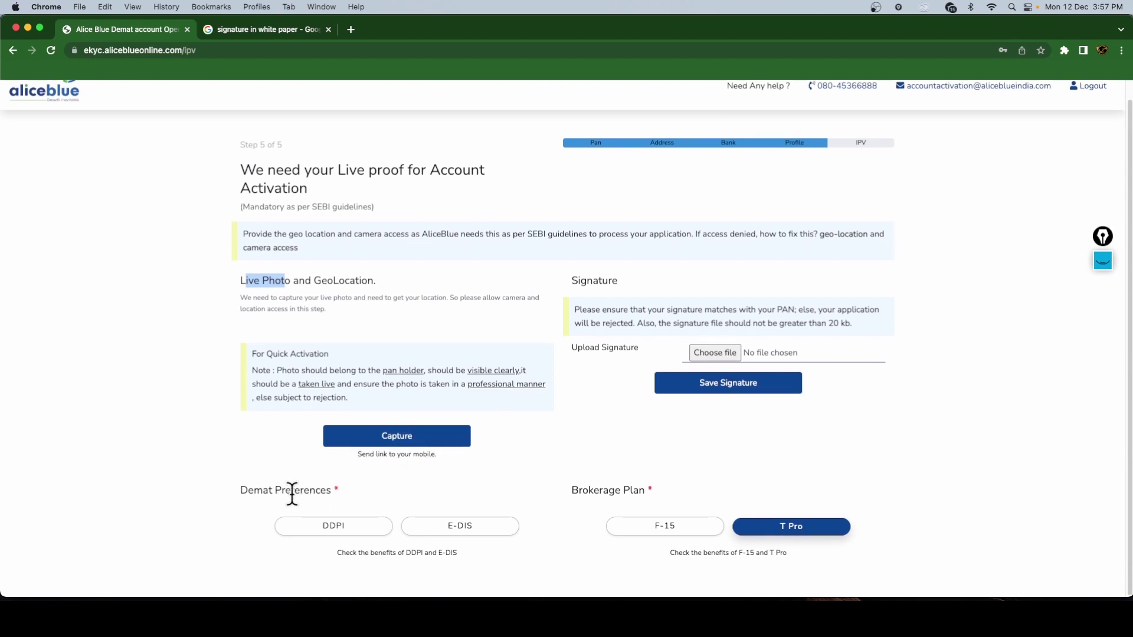
- Choose E-DIS demat preference and settle on the F-15 brokerage plan
{"action": "left_click", "coordinate": [471, 531]}
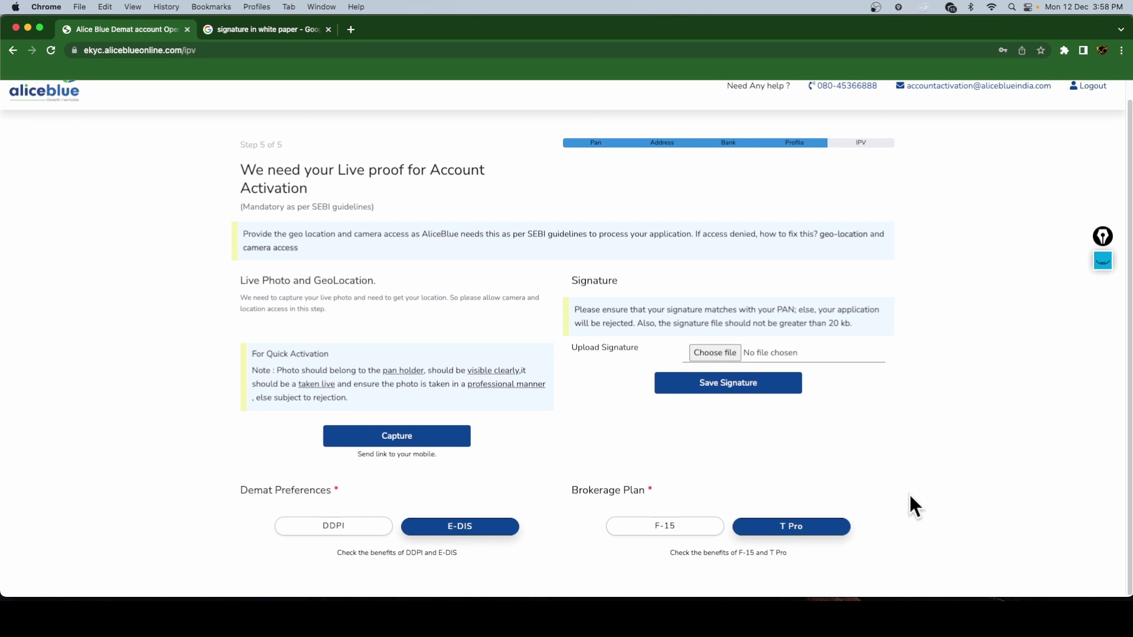
{"action": "left_click", "coordinate": [674, 533]}
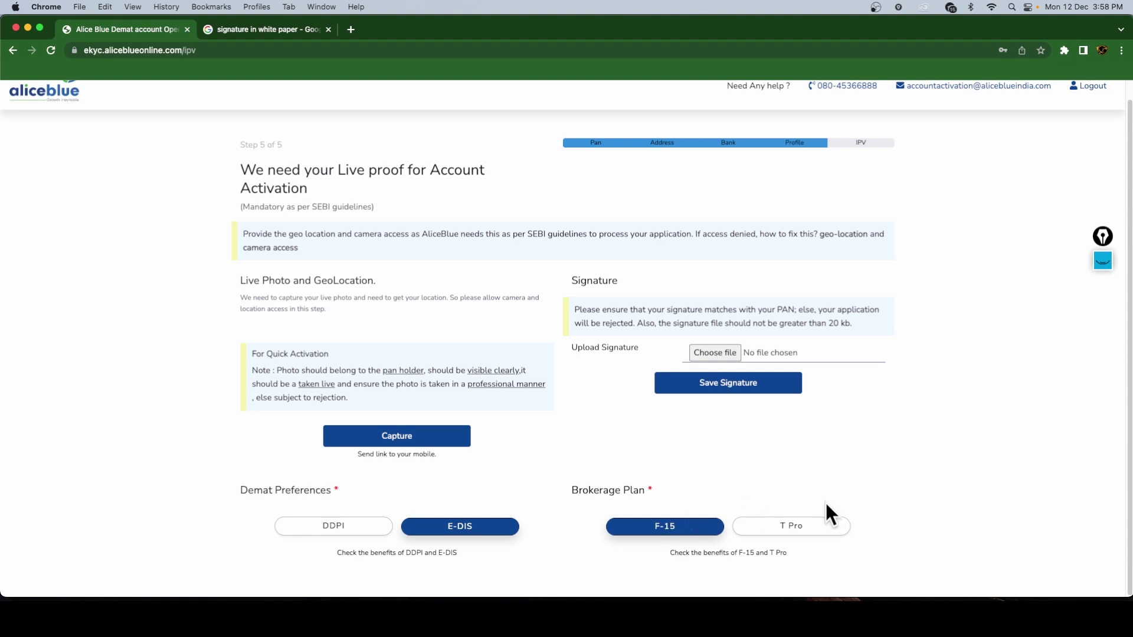
{"action": "left_click", "coordinate": [806, 533]}
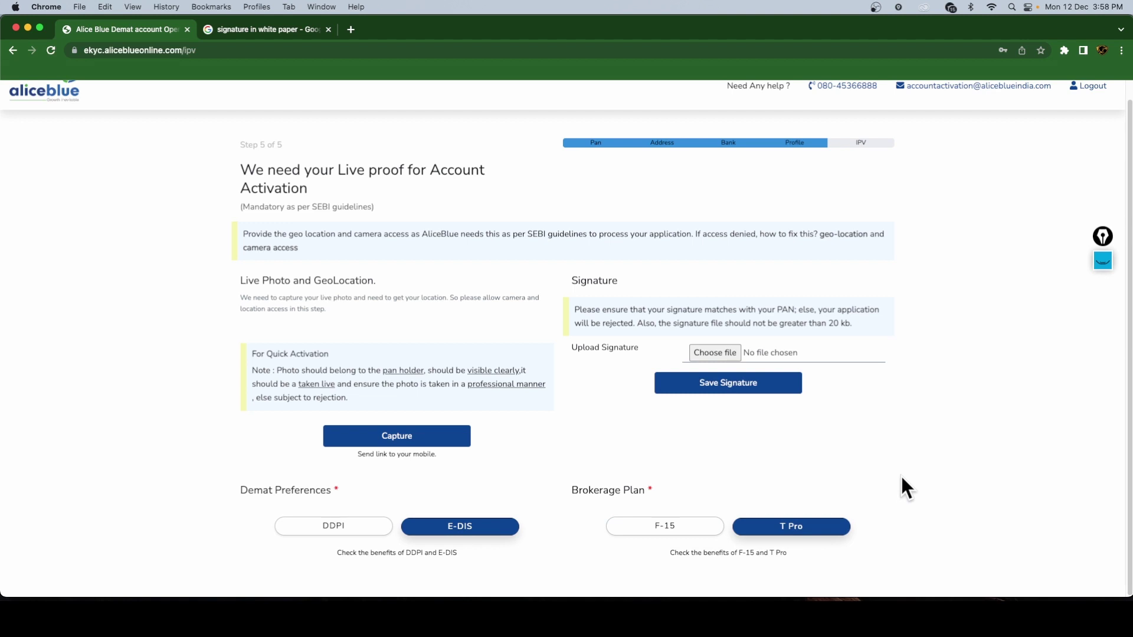
{"action": "left_click", "coordinate": [696, 534]}
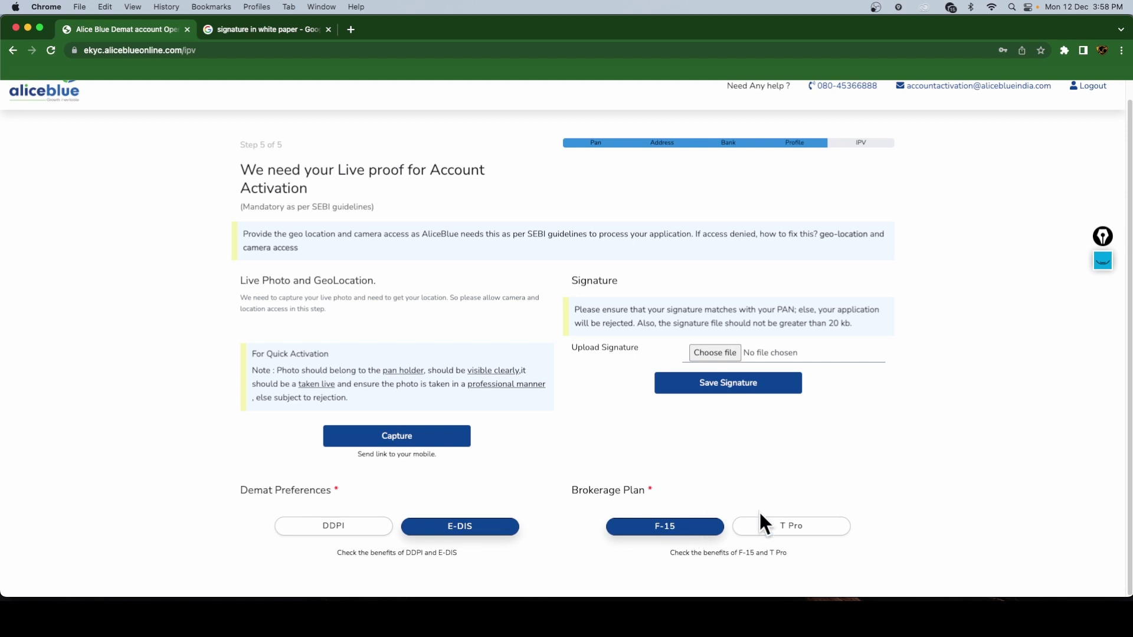
{"action": "left_click", "coordinate": [784, 534]}
{"action": "left_click", "coordinate": [678, 536]}
- Select the T Pro brokerage plan, then switch over to WhatsApp
{"action": "left_click", "coordinate": [820, 536]}
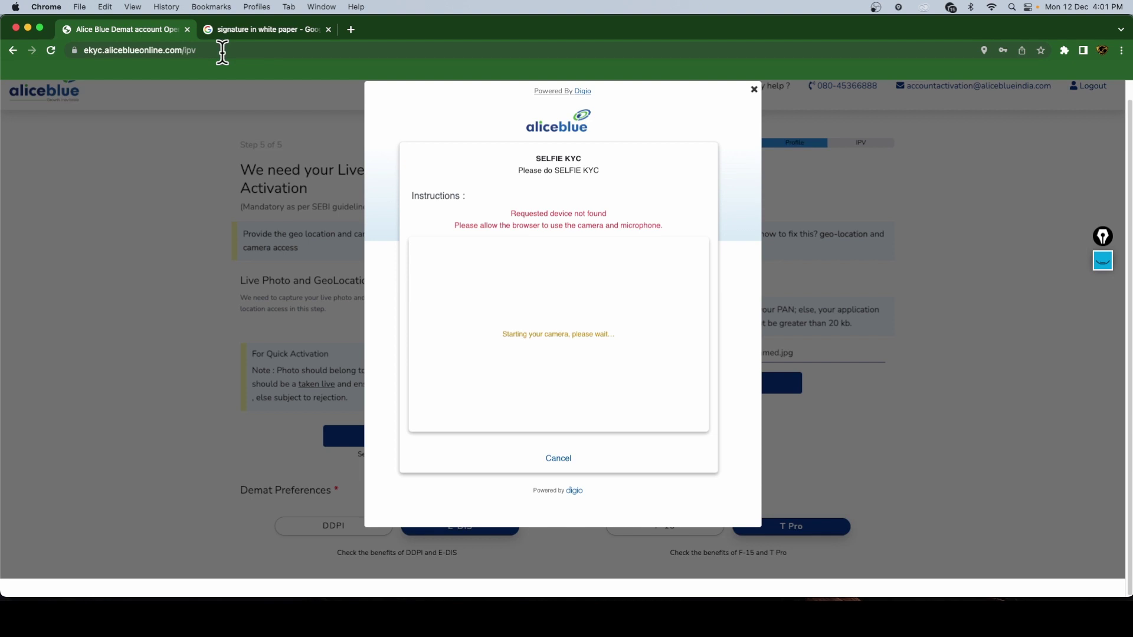
{"action": "key", "text": "super+Tab"}
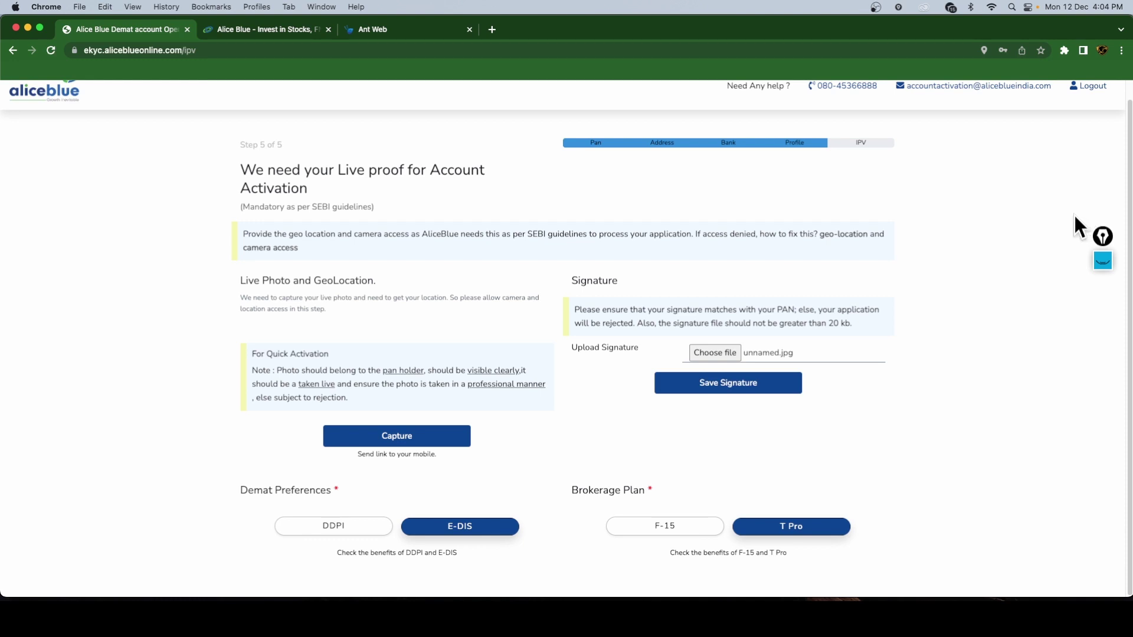
- From the Alice Blue homepage menu, open the Trading Platform login under Login
{"action": "left_click", "coordinate": [269, 29]}
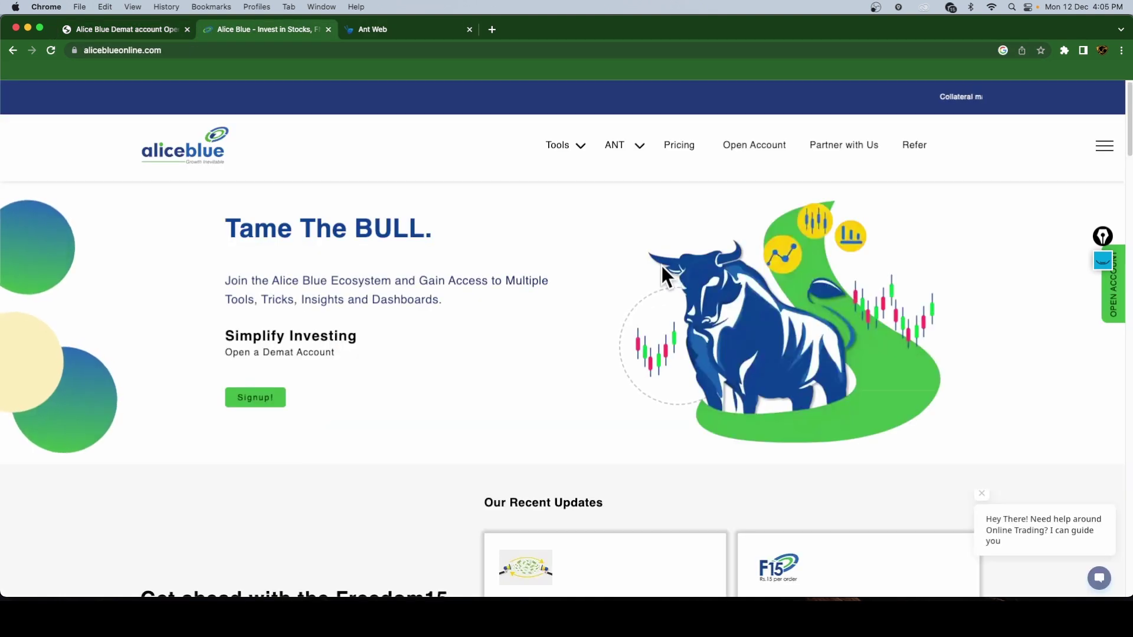
{"action": "left_click", "coordinate": [1103, 149]}
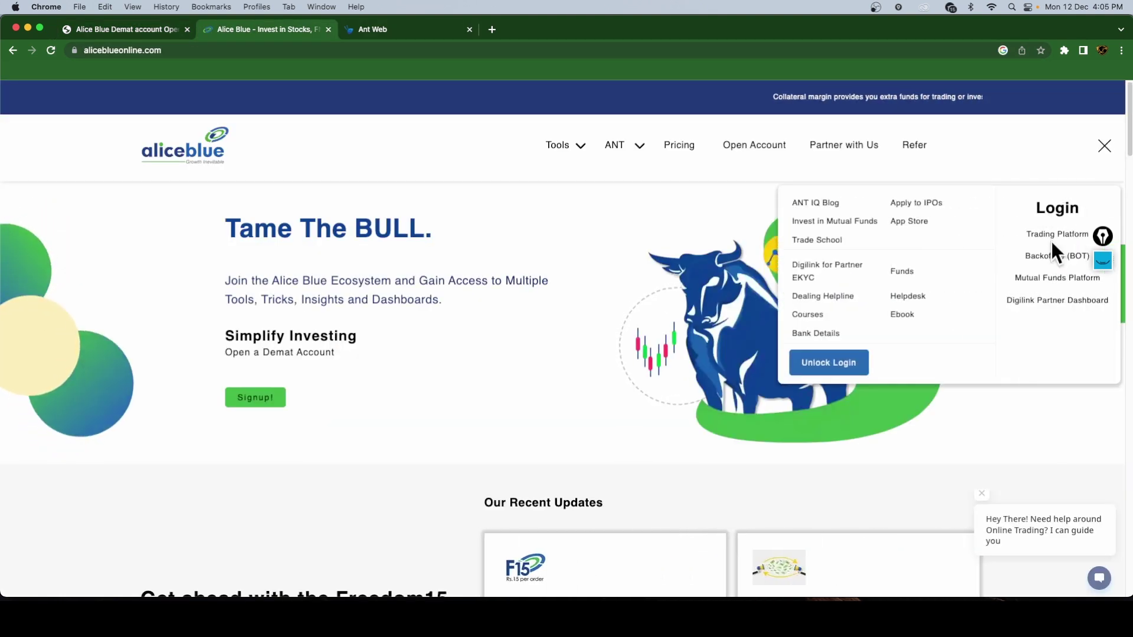
{"action": "left_click", "coordinate": [1043, 239]}
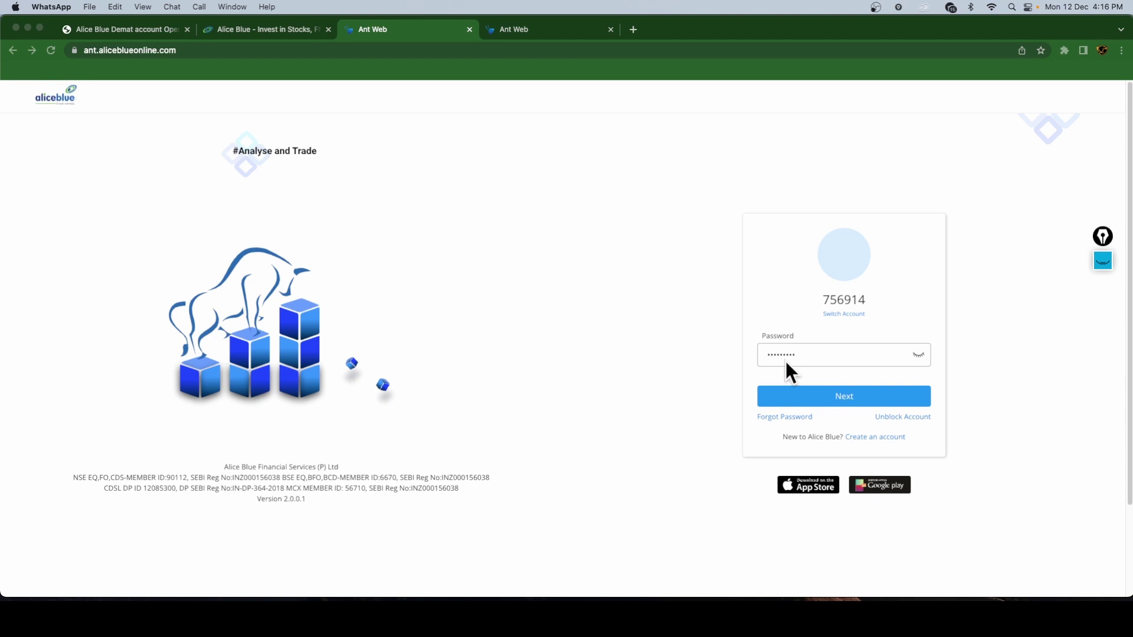
- Log in to ANT Web with the account password, year of birth and mobile OTP
{"action": "left_click", "coordinate": [842, 395]}
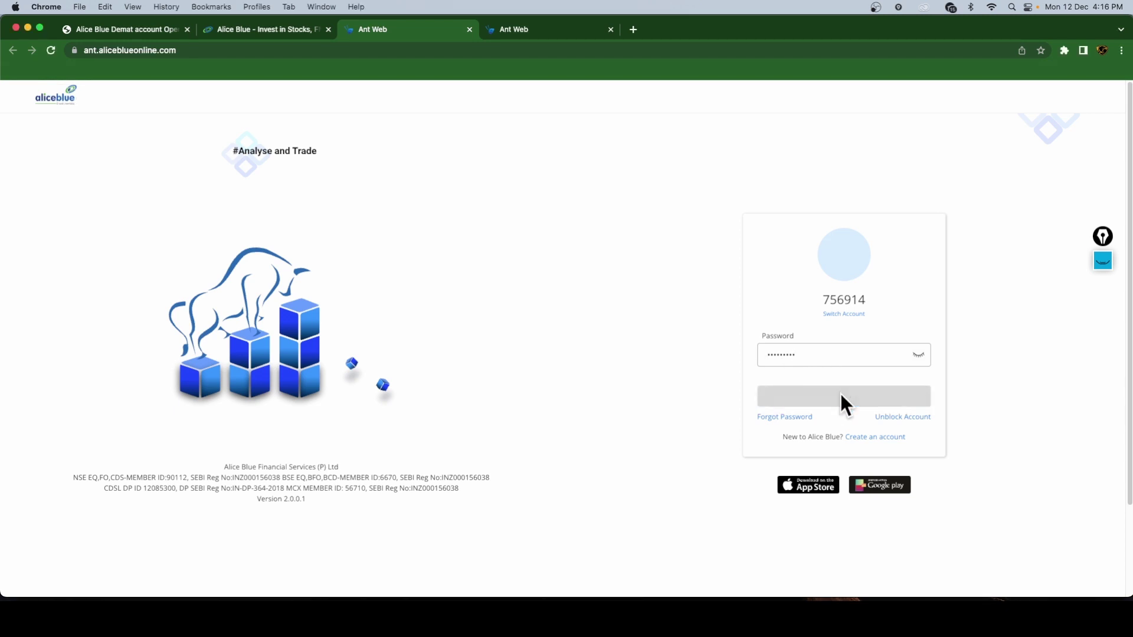
{"action": "left_click", "coordinate": [803, 349]}
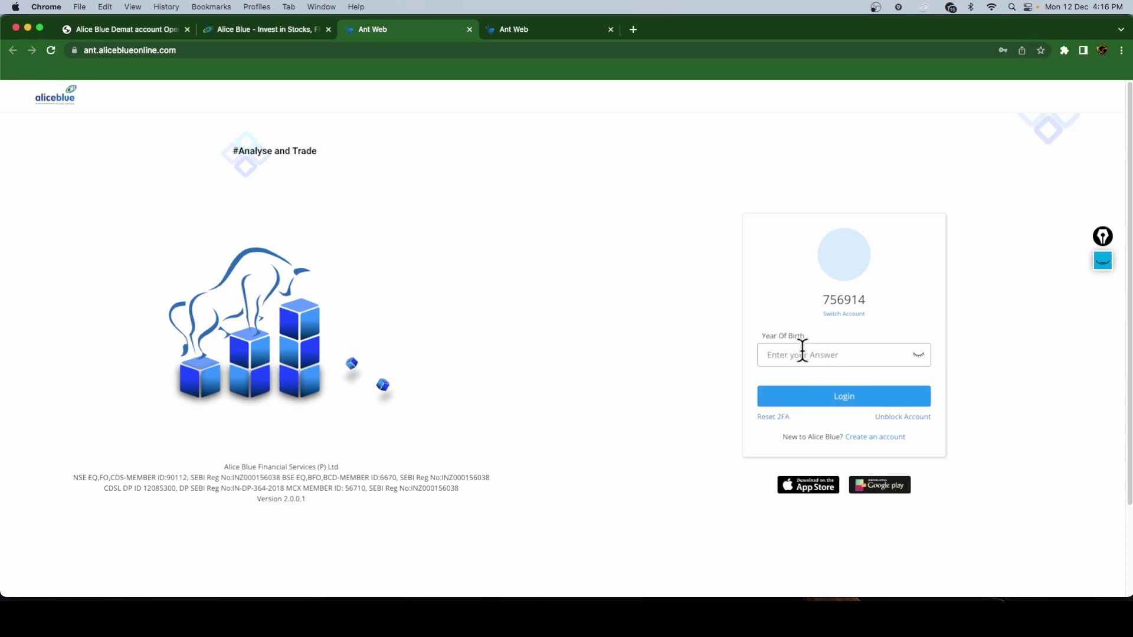
{"action": "type", "text": "****"}
{"action": "key", "text": "Return"}
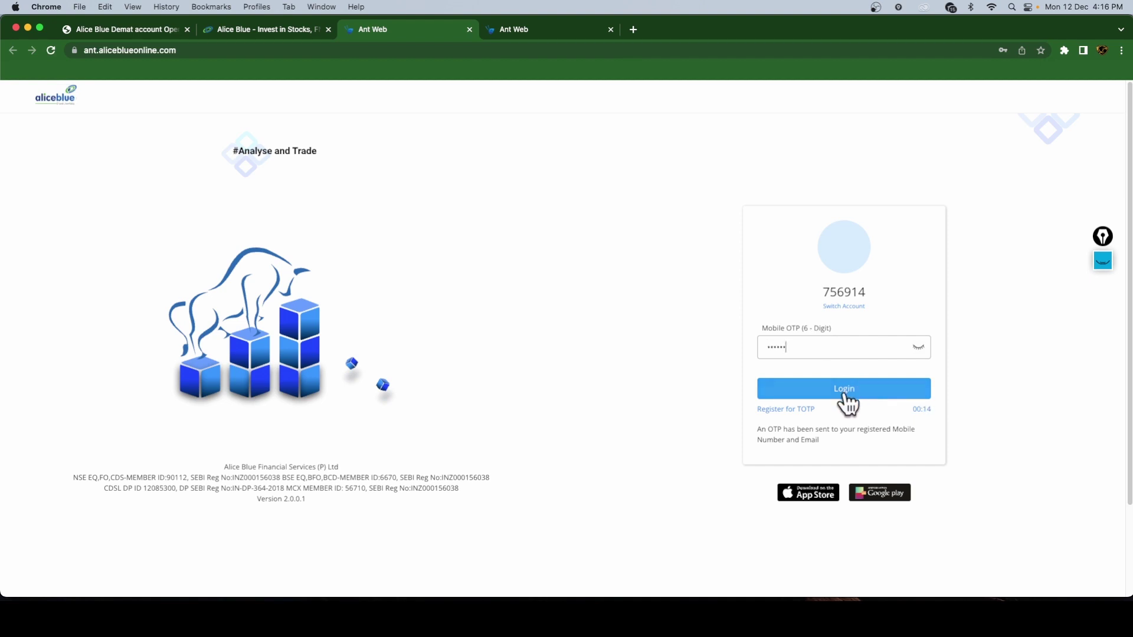
{"action": "left_click", "coordinate": [846, 398]}
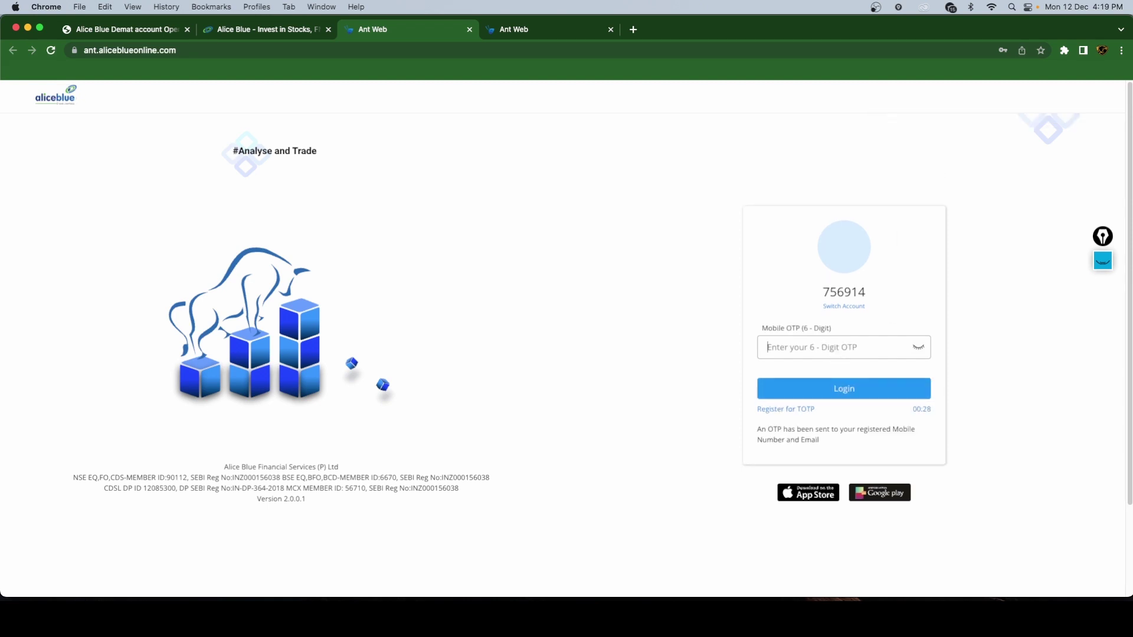
{"action": "key", "text": "super+v"}
{"action": "left_click", "coordinate": [830, 388]}
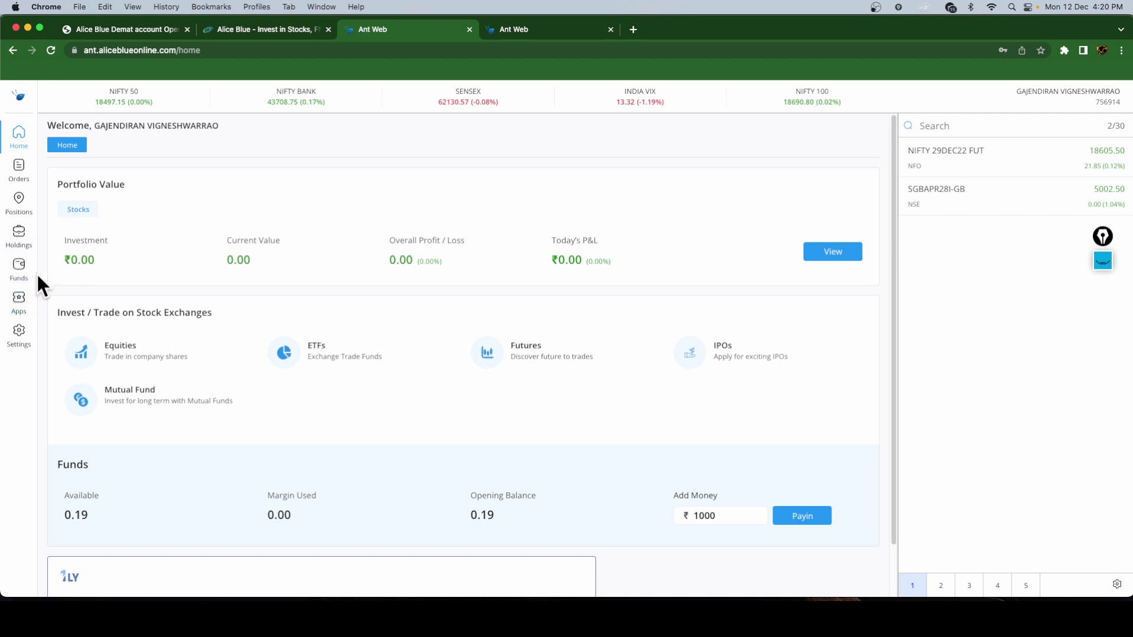
- Start a Funds deposit and choose DERIVATIVES as the segment
{"action": "left_click", "coordinate": [20, 275]}
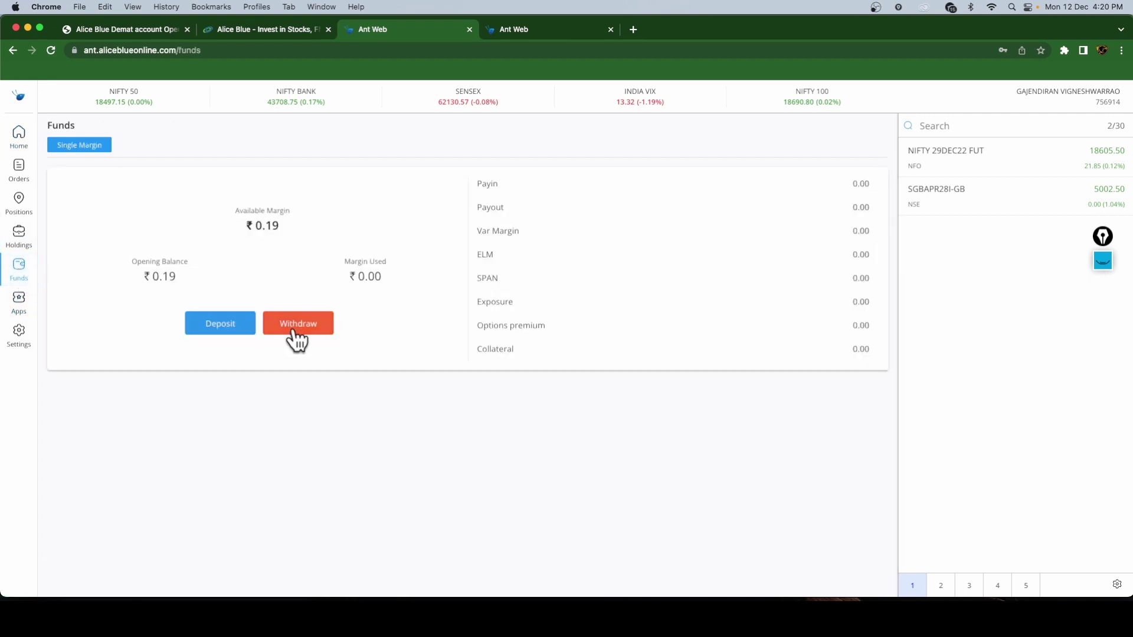
{"action": "left_click", "coordinate": [239, 323]}
{"action": "left_click", "coordinate": [131, 200]}
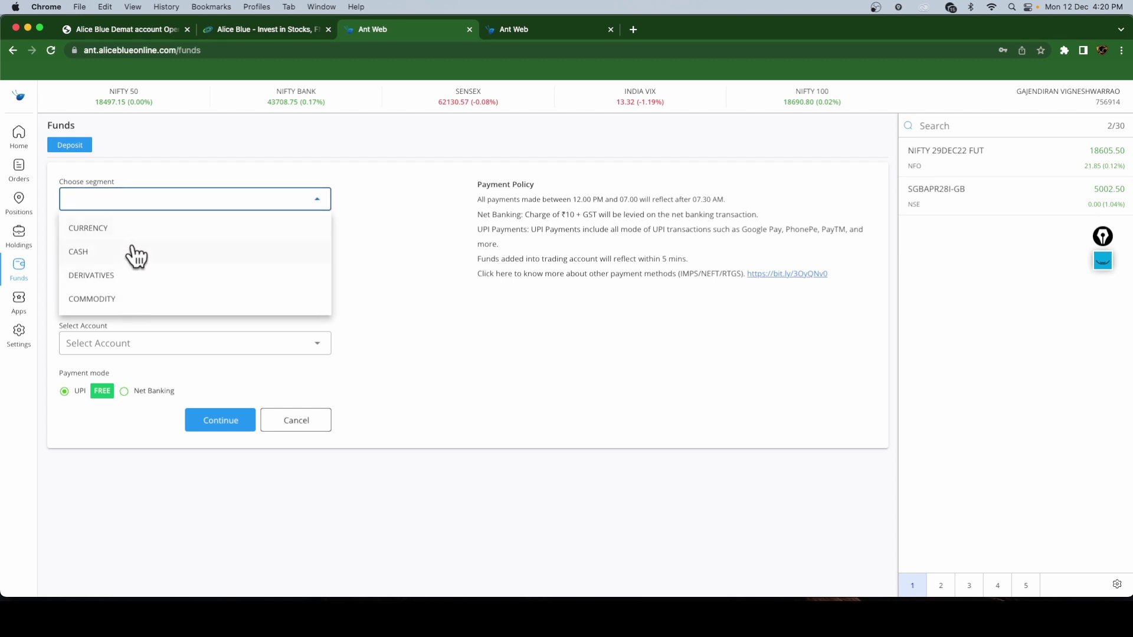
{"action": "left_click", "coordinate": [127, 275]}
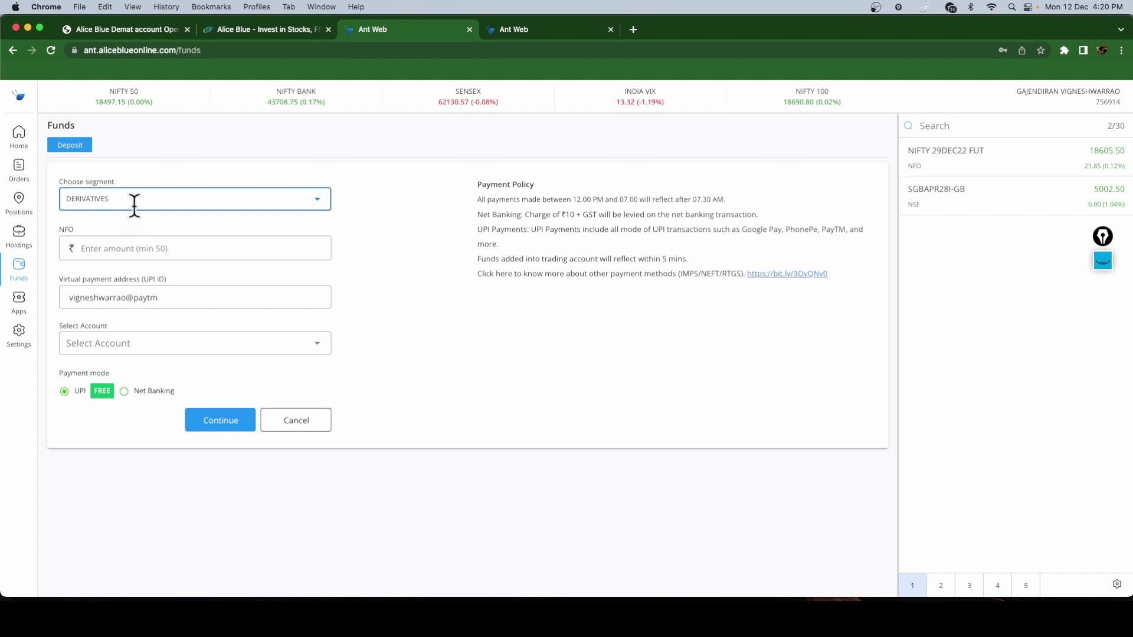
- Enter ₹1000 as the NFO deposit amount and keep UPI as the payment mode
{"action": "left_click", "coordinate": [172, 251]}
{"action": "type", "text": "1000"}
{"action": "key", "text": "BackSpace"}
{"action": "key", "text": "BackSpace"}
{"action": "type", "text": "00"}
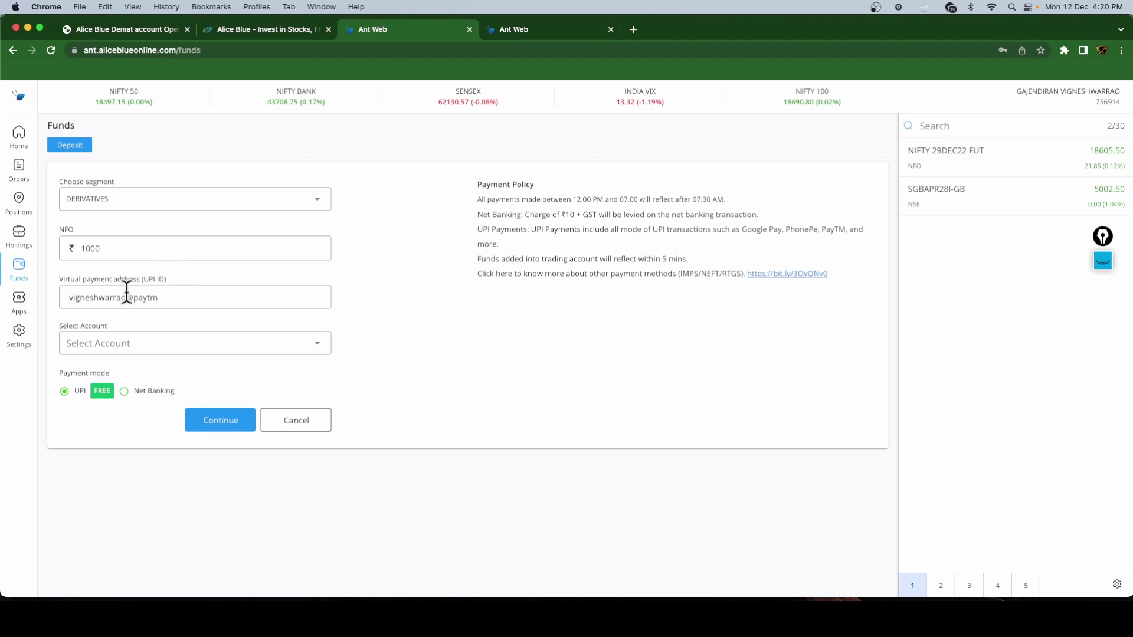
{"action": "left_click", "coordinate": [126, 342]}
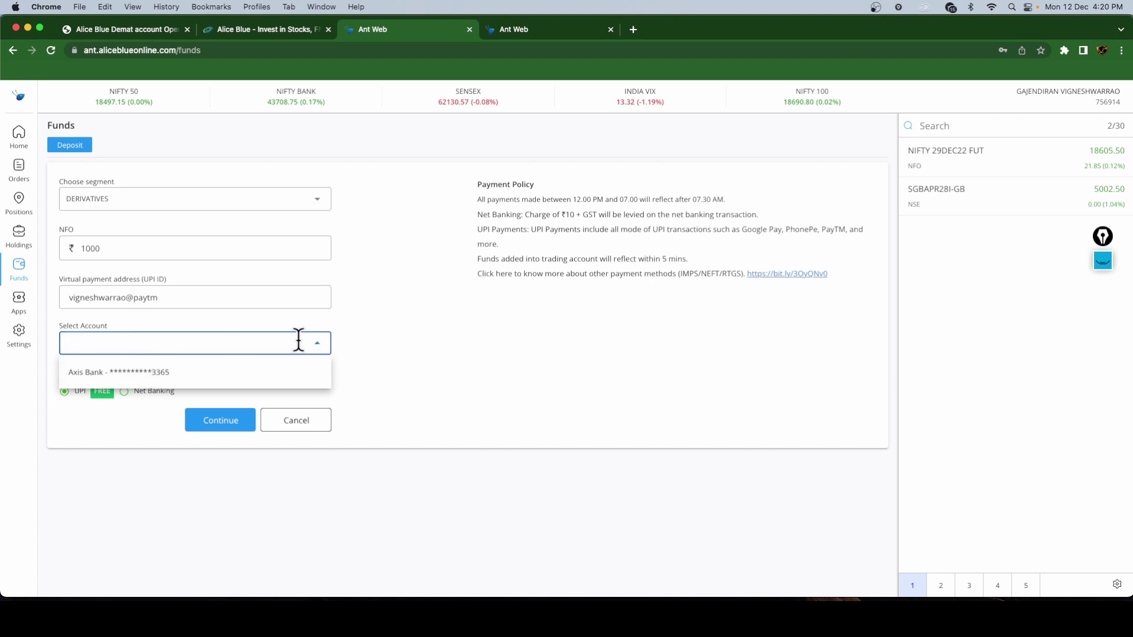
{"action": "left_click", "coordinate": [395, 341]}
{"action": "mouse_move", "coordinate": [127, 396]}
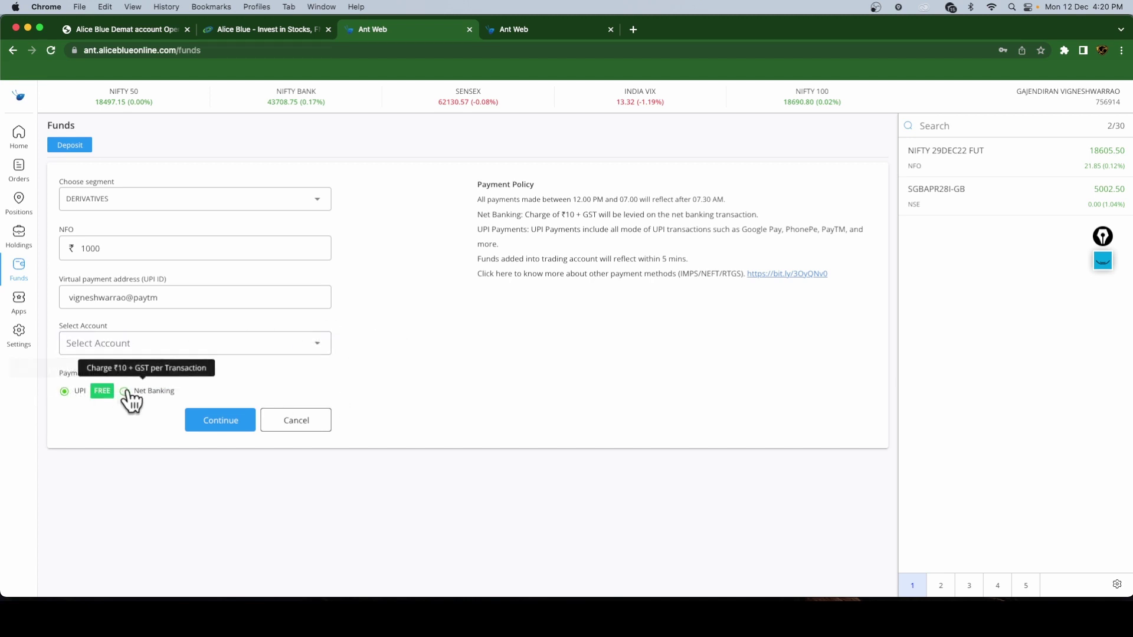
{"action": "mouse_move", "coordinate": [71, 396]}
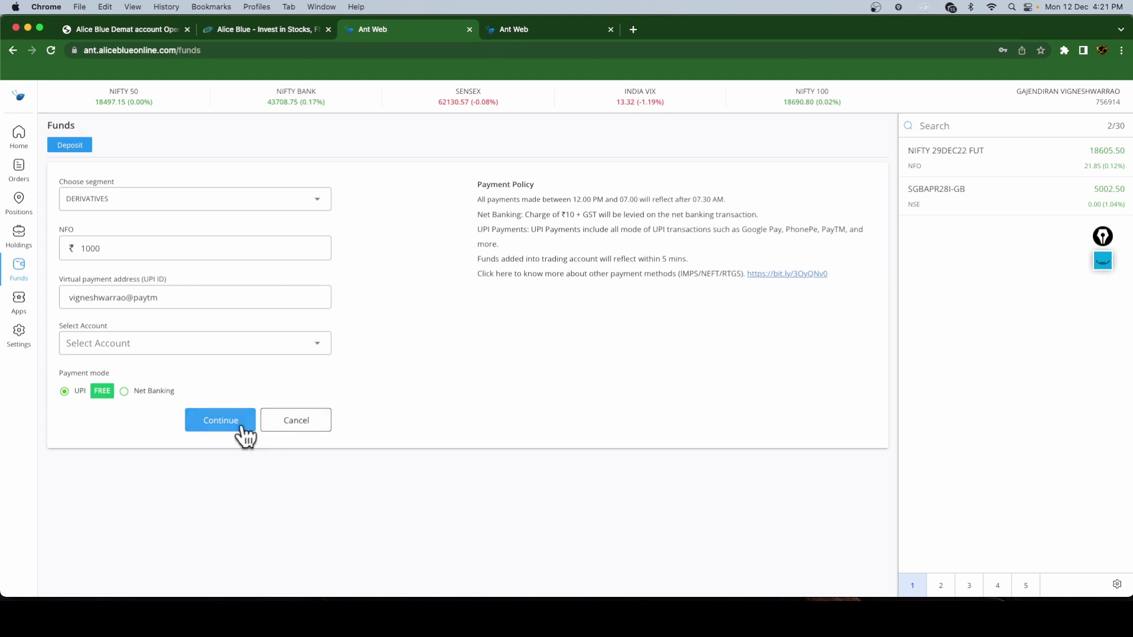
- Search NIFTY from Home, add NIFTY 25JAN23 FUT to the watchlist, then clear the search
{"action": "left_click", "coordinate": [19, 137]}
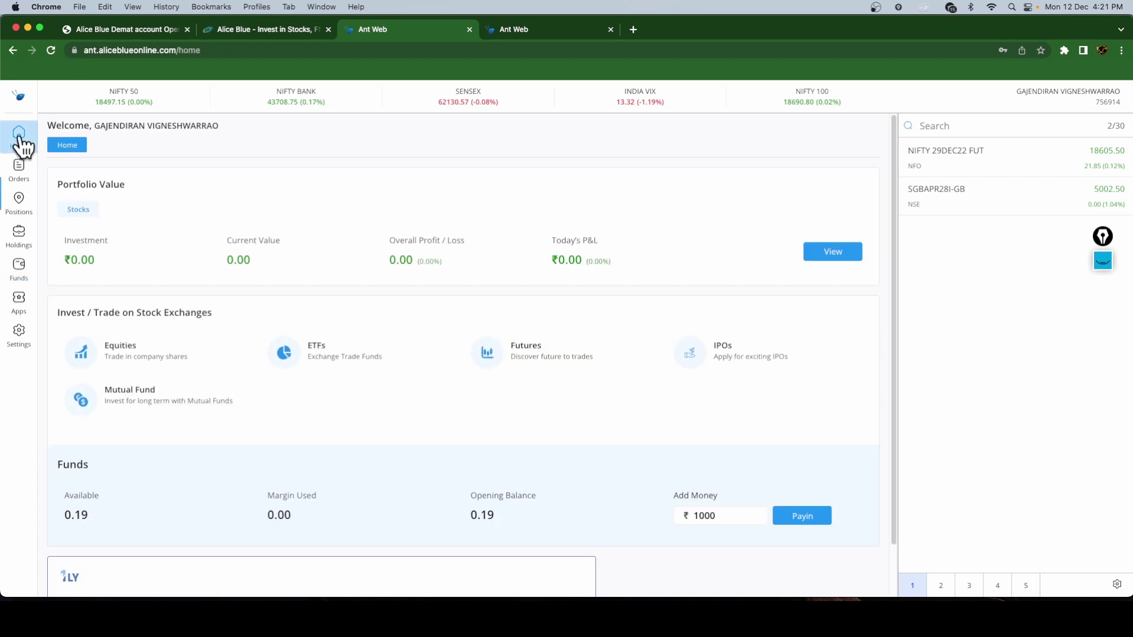
{"action": "left_click", "coordinate": [956, 128]}
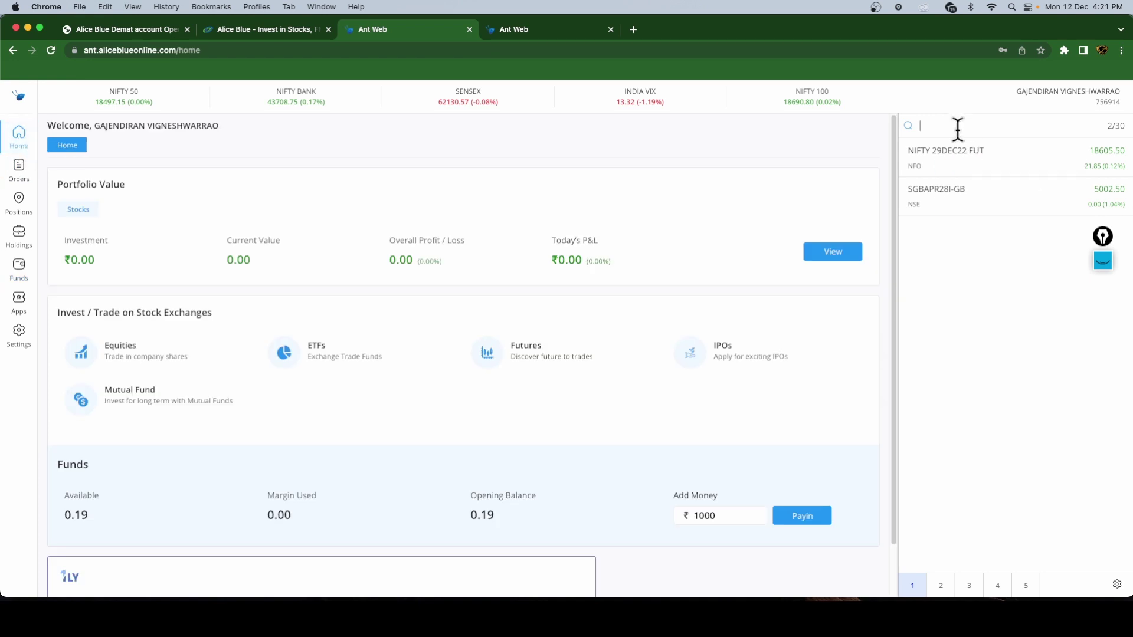
{"action": "type", "text": "NIFTY"}
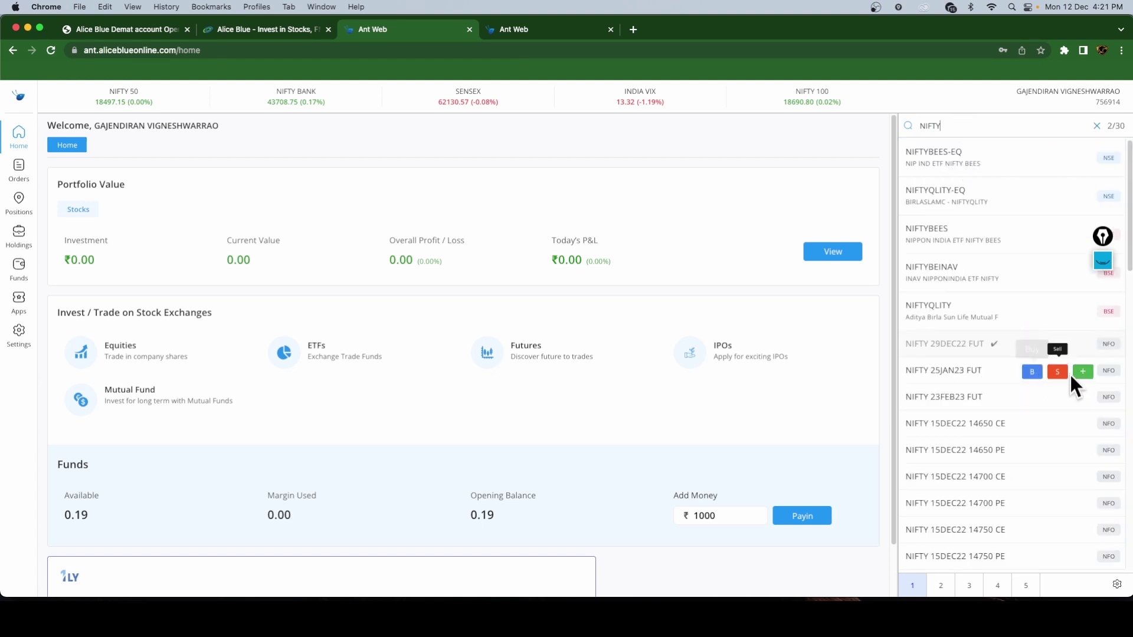
{"action": "left_click", "coordinate": [1084, 372]}
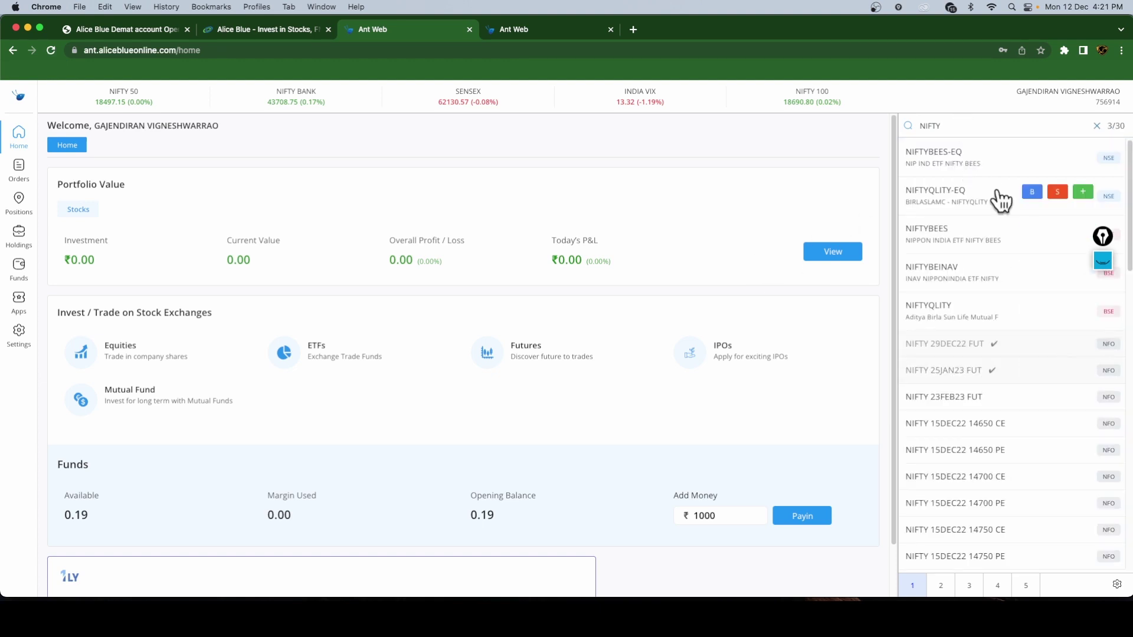
{"action": "left_click", "coordinate": [1097, 126]}
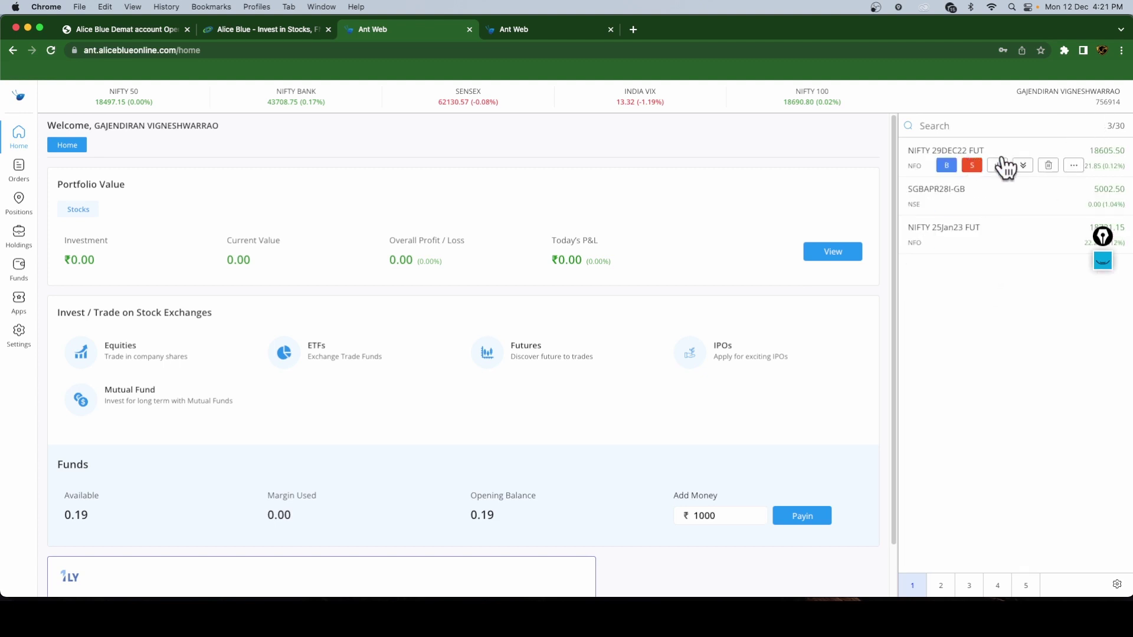
- Open and cancel a NIFTY 29DEC22 FUT buy order and an SGBAPR28I-GB sell order
{"action": "left_click", "coordinate": [946, 165]}
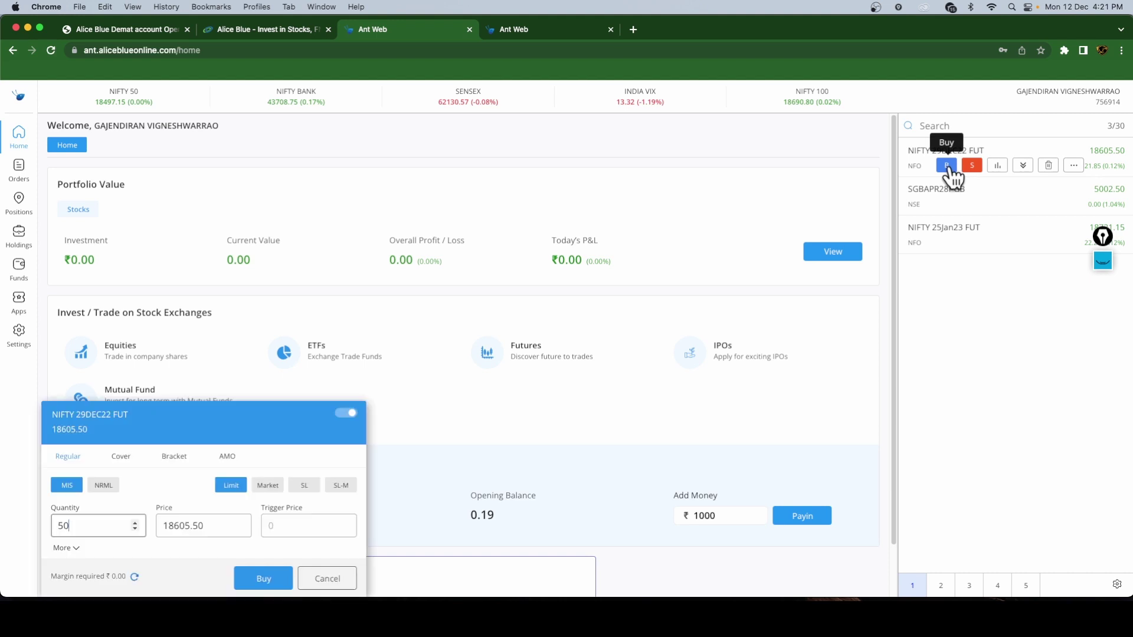
{"action": "left_click_drag", "start_coordinate": [247, 420], "coordinate": [585, 253]}
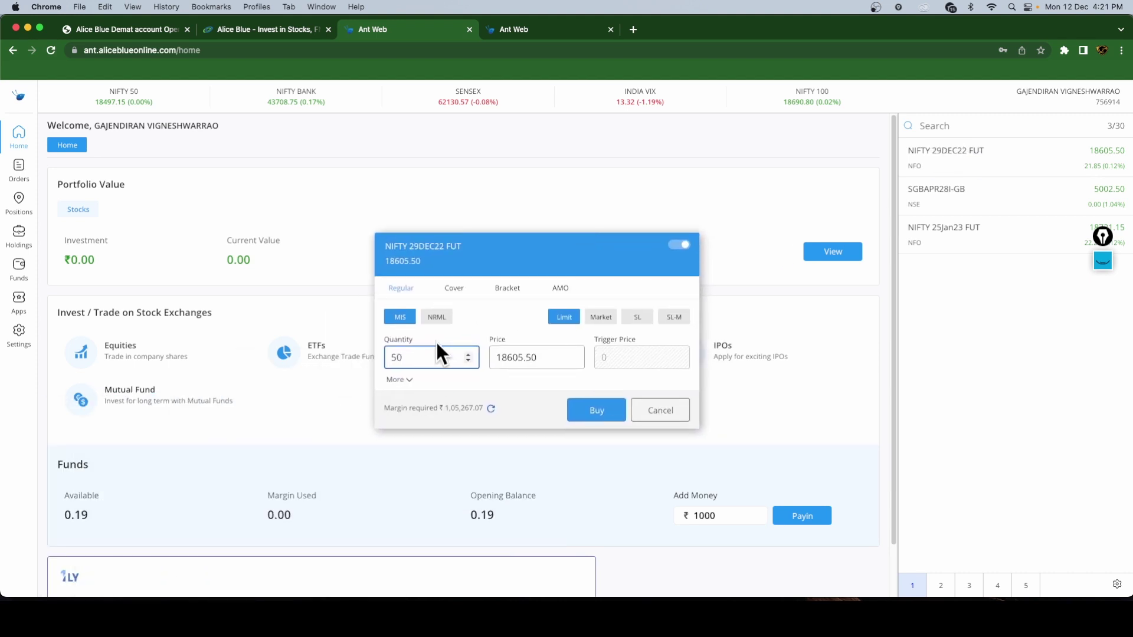
{"action": "left_click", "coordinate": [657, 412]}
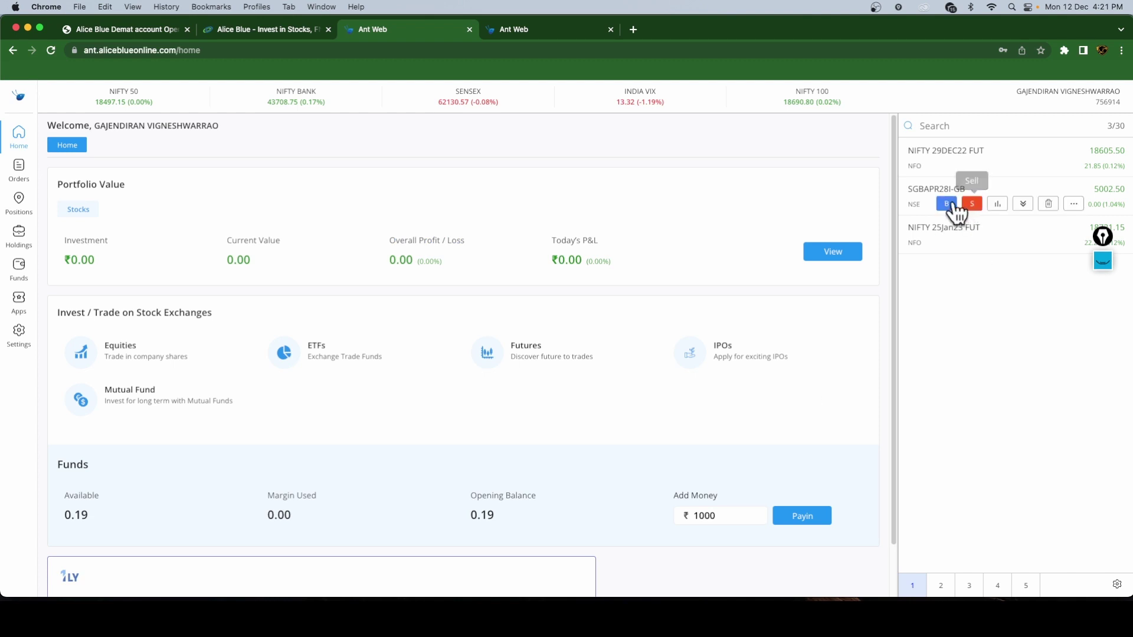
{"action": "left_click", "coordinate": [972, 205]}
{"action": "left_click", "coordinate": [662, 417]}
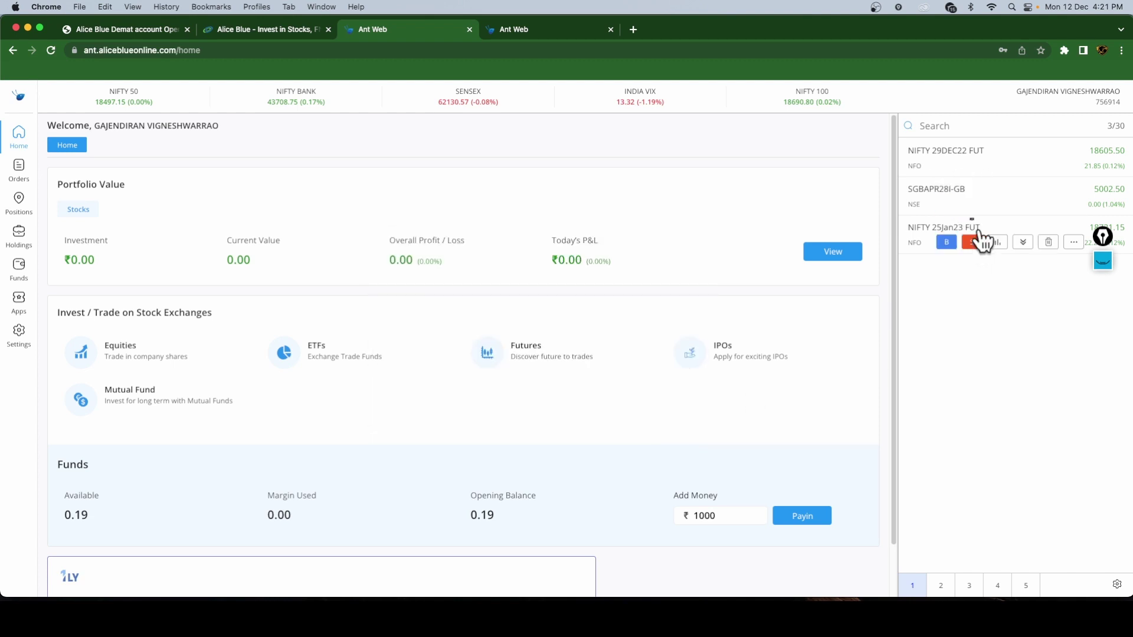
- View the SGBAPR28I-GB price chart, then switch it to NIFTY 25Jan23 FUT
{"action": "left_click", "coordinate": [997, 206]}
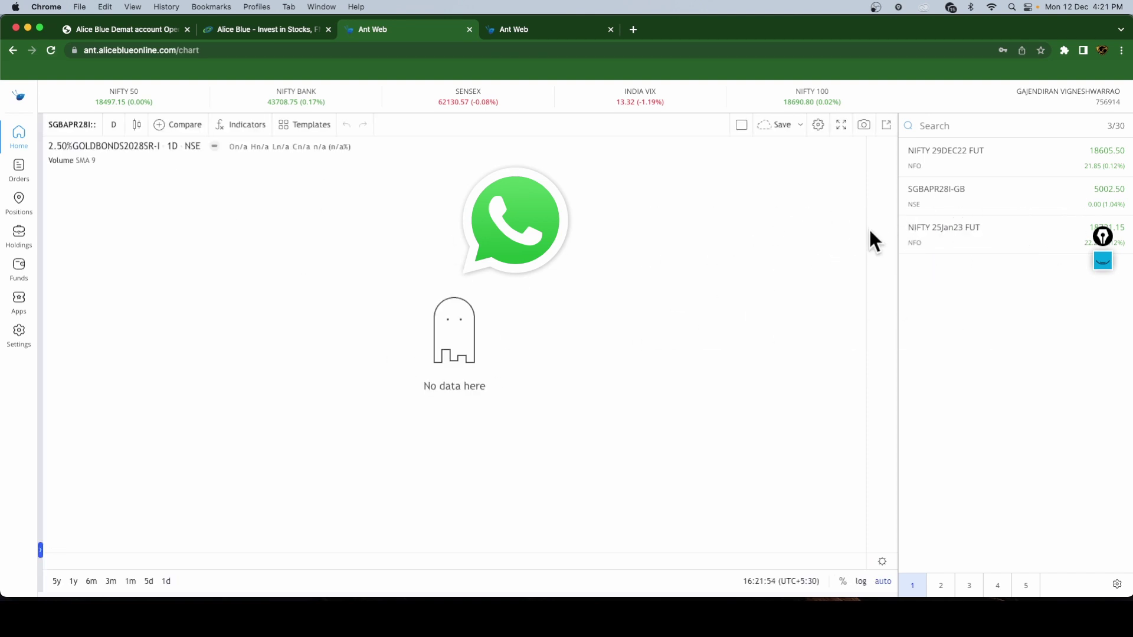
{"action": "mouse_move", "coordinate": [984, 235]}
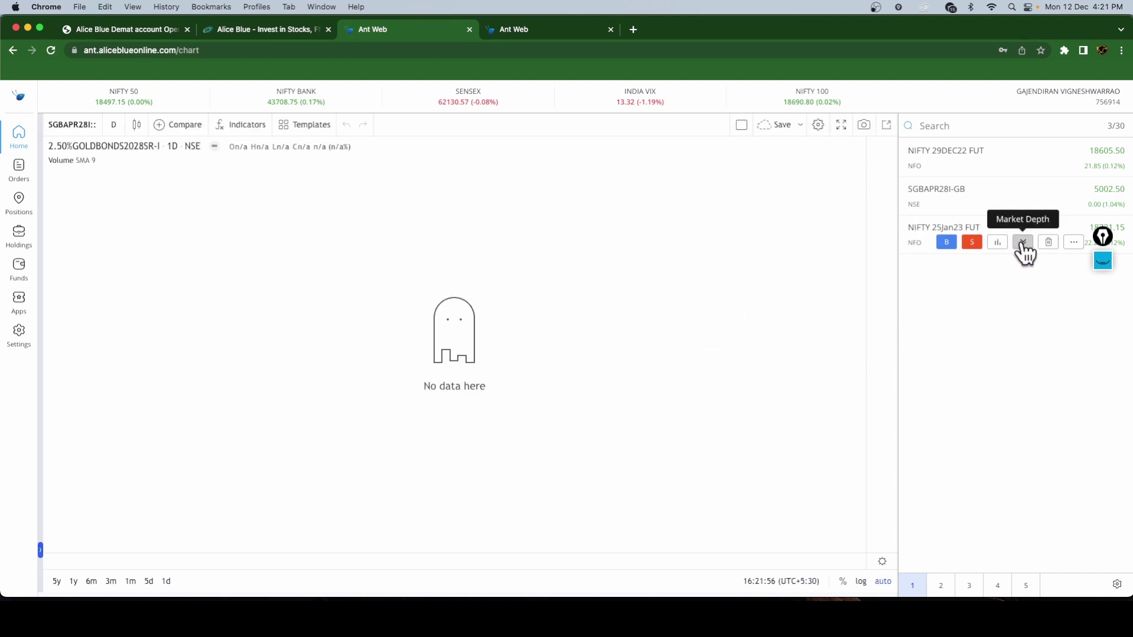
{"action": "left_click", "coordinate": [998, 243]}
{"action": "scroll", "coordinate": [819, 368], "scroll_direction": "up", "scroll_amount": 5}
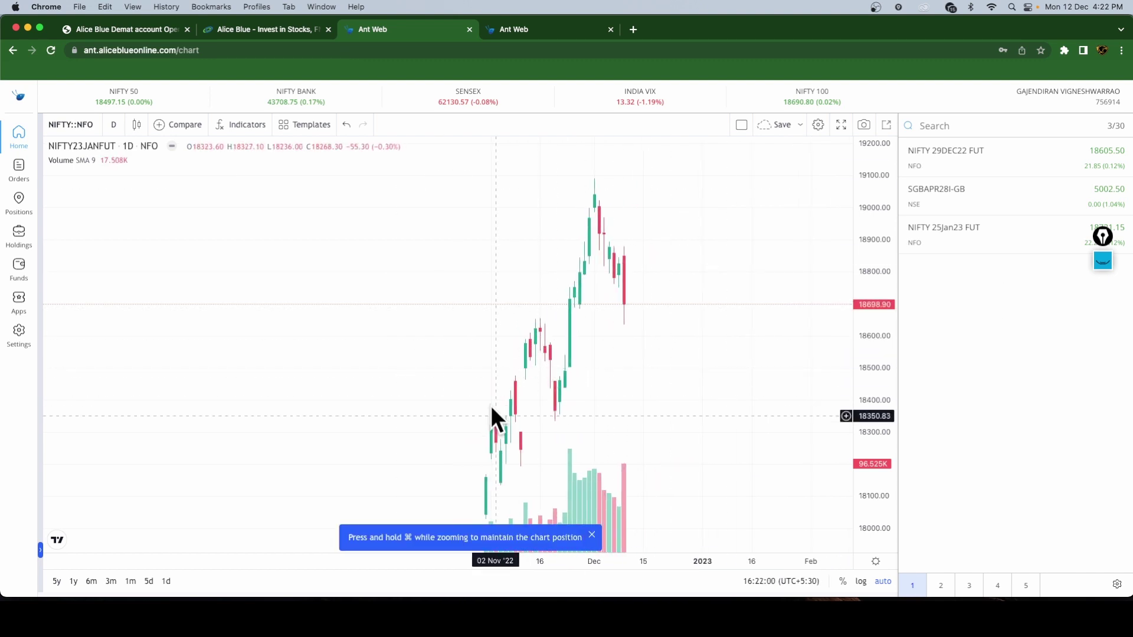
- Open and cancel an SGBAPR28I-GB buy order, then go to the Positions page
{"action": "left_click", "coordinate": [948, 203]}
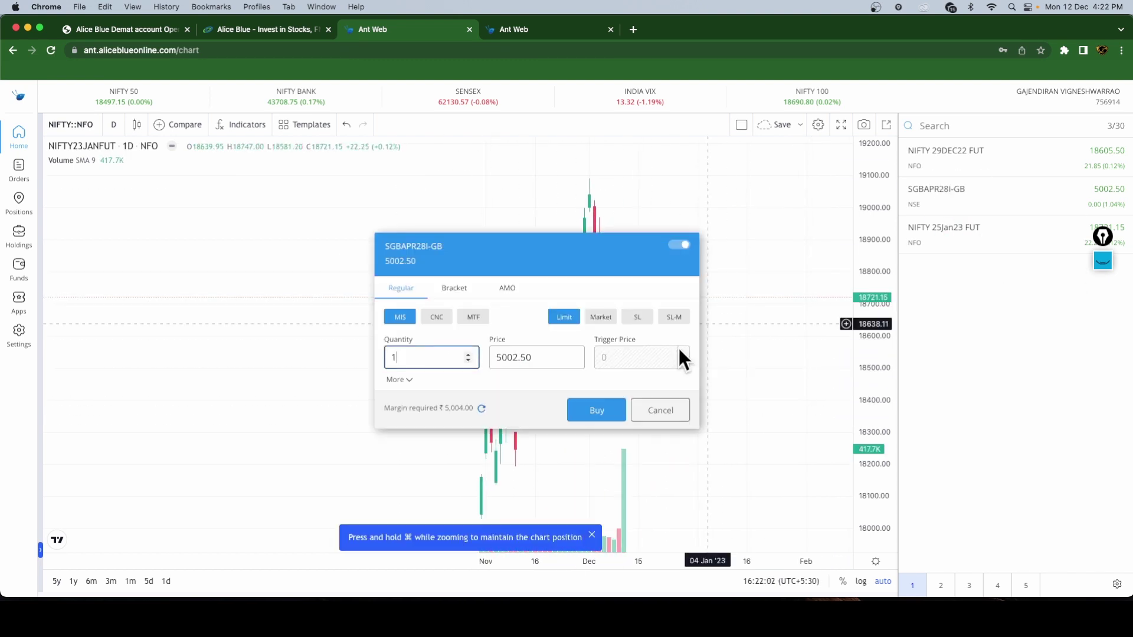
{"action": "left_click", "coordinate": [655, 413]}
{"action": "left_click", "coordinate": [20, 203]}
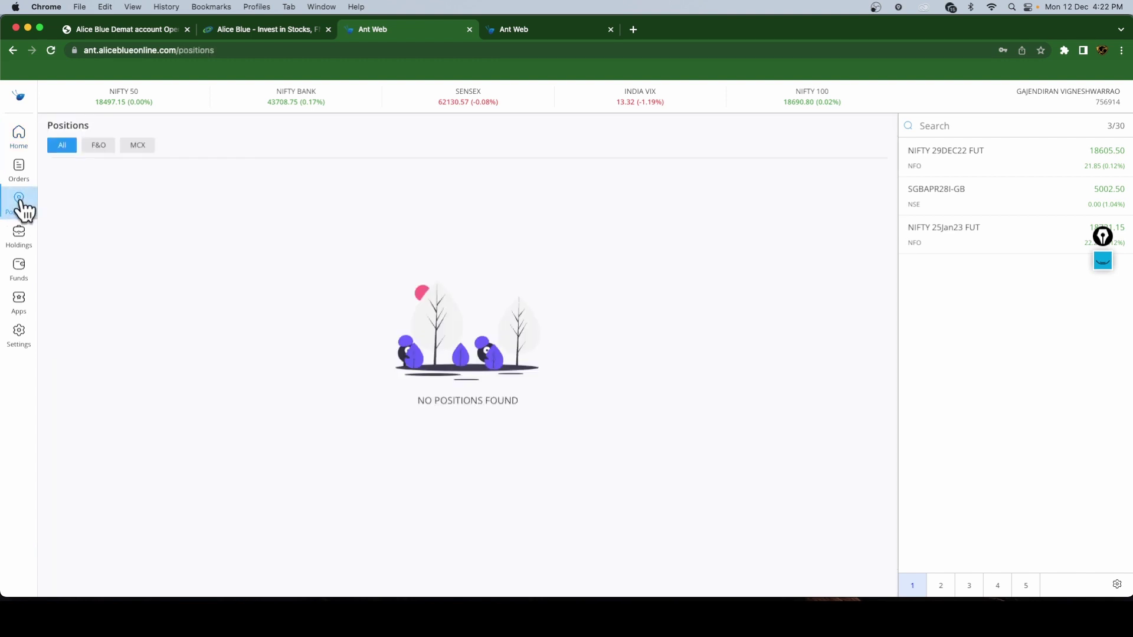
- Filter positions by F&O, MCX and All, then view the Holdings page
{"action": "left_click", "coordinate": [95, 146]}
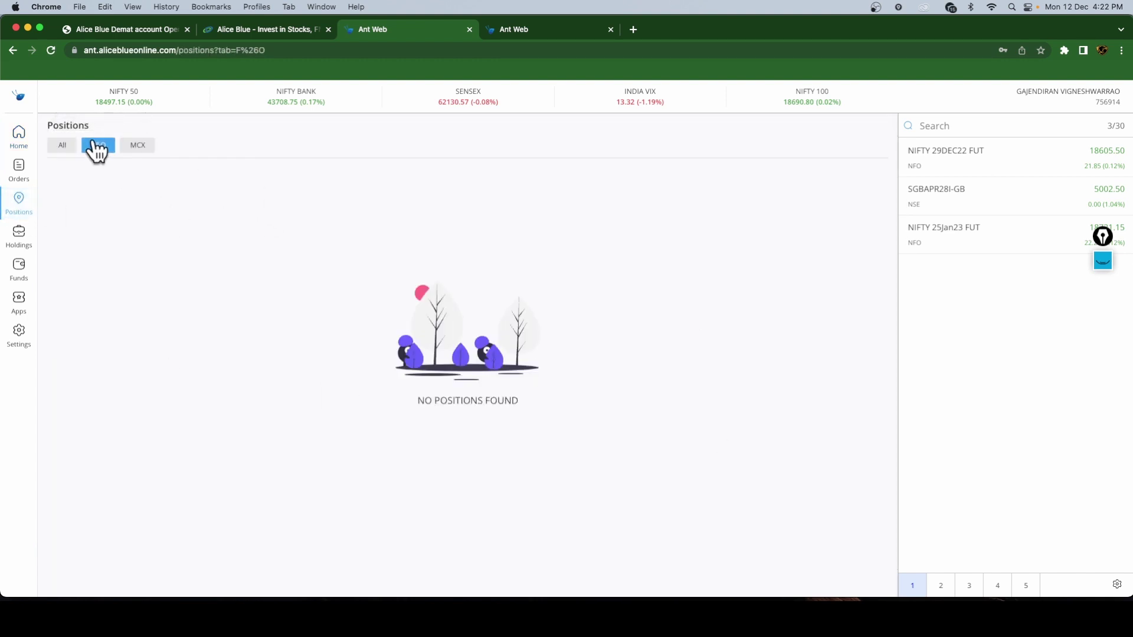
{"action": "left_click", "coordinate": [134, 145]}
{"action": "left_click", "coordinate": [63, 149]}
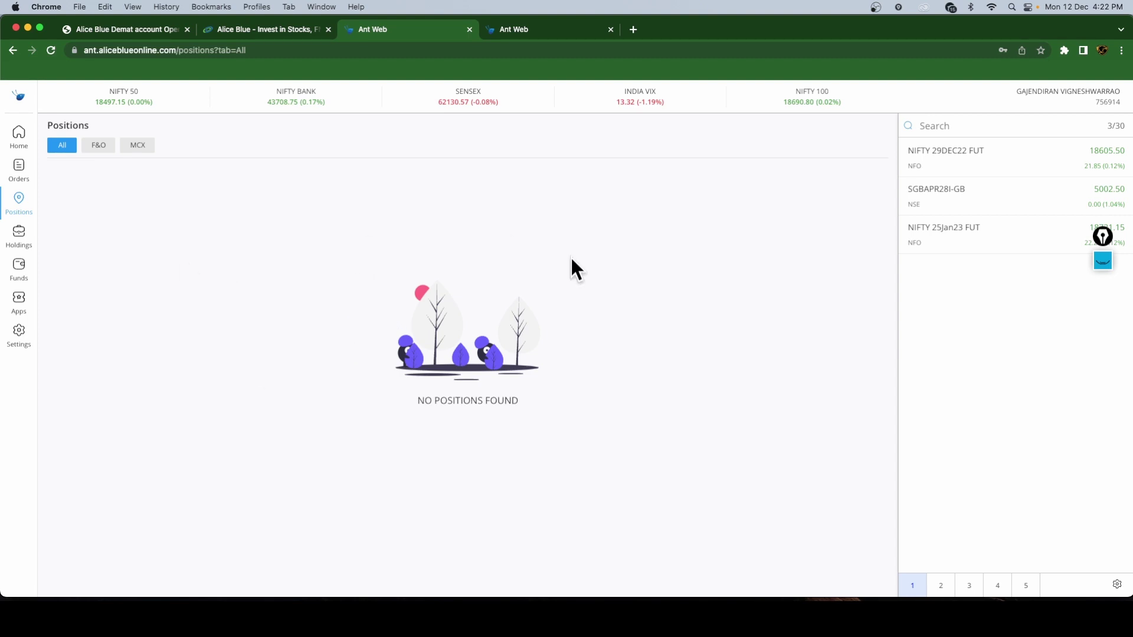
{"action": "left_click", "coordinate": [16, 237]}
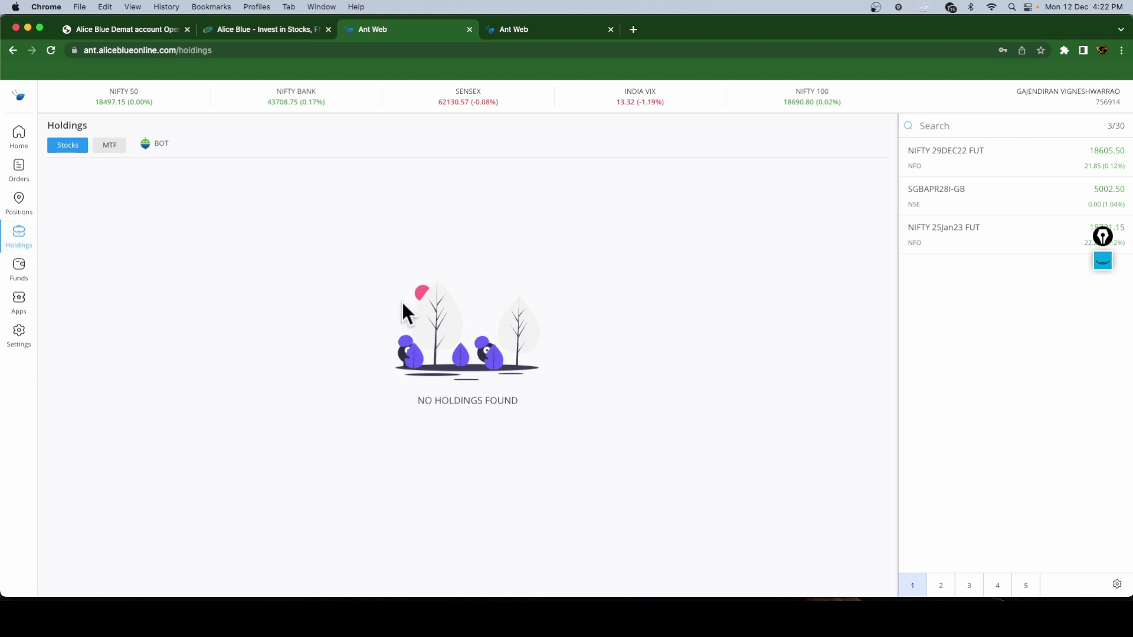
- Browse the Orders page's Executed, Trade Book and Basket tabs, opening and closing New Basket
{"action": "left_click", "coordinate": [21, 168]}
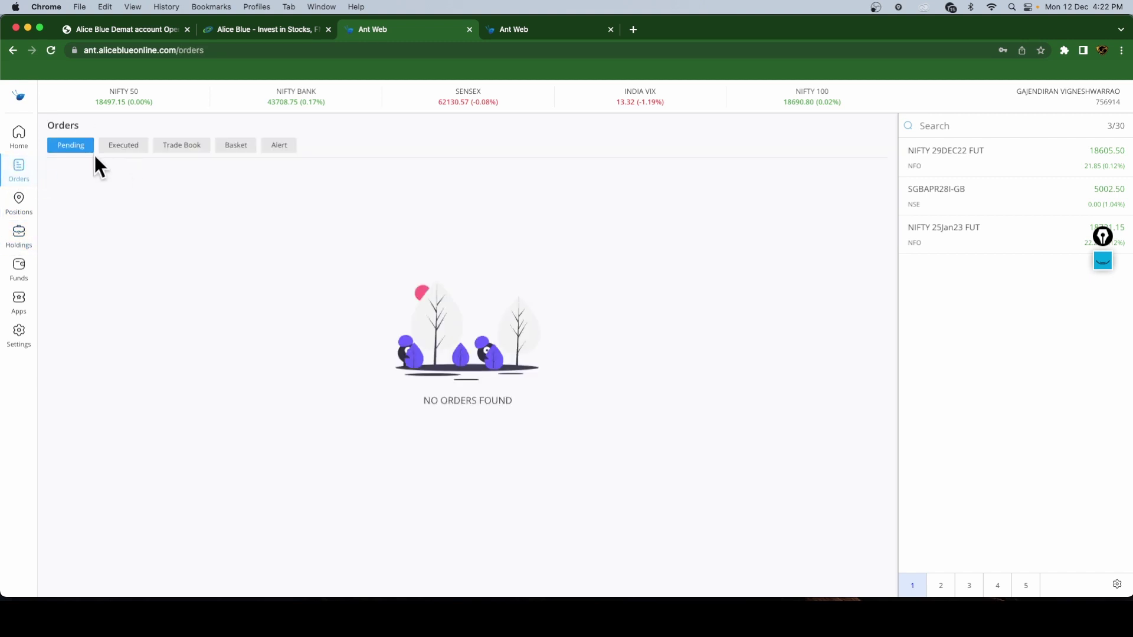
{"action": "left_click", "coordinate": [133, 155]}
{"action": "left_click", "coordinate": [177, 156]}
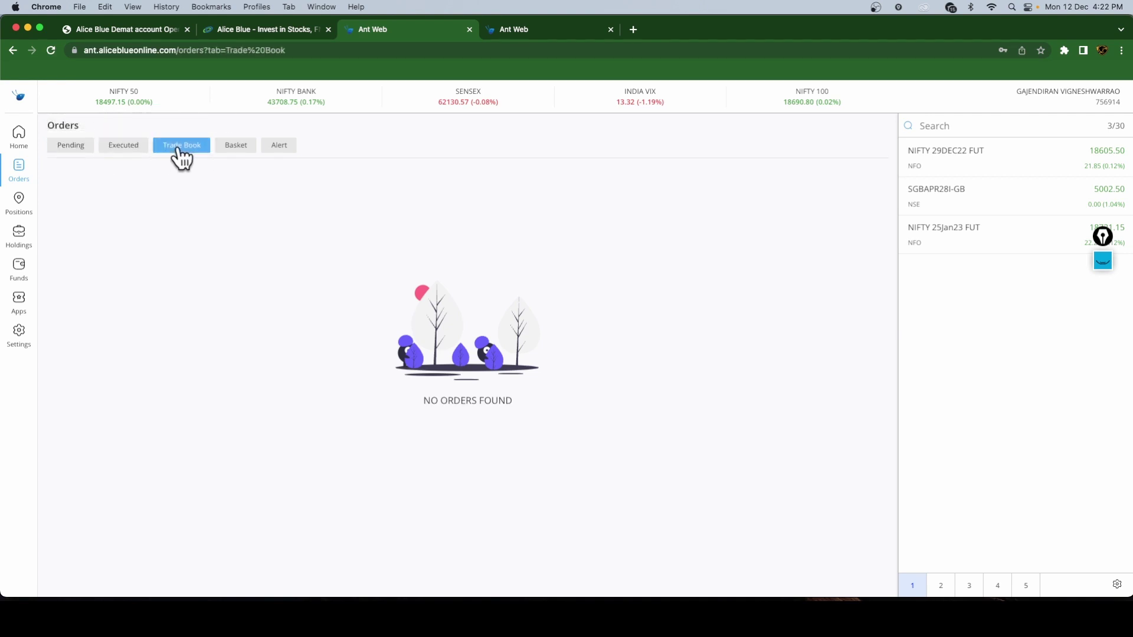
{"action": "left_click", "coordinate": [230, 155]}
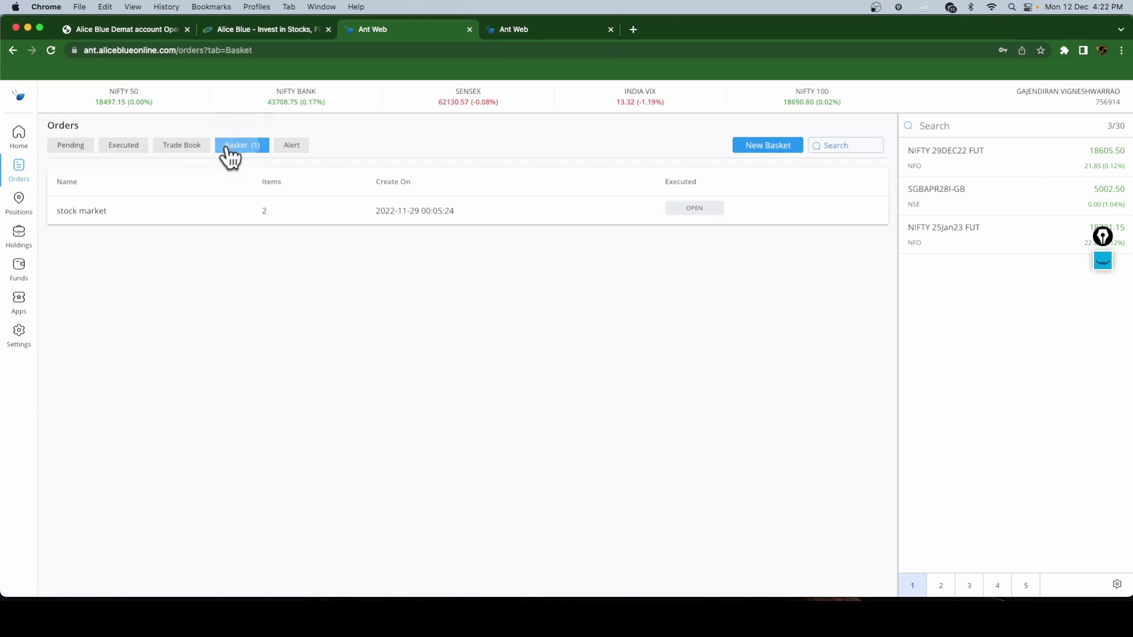
{"action": "left_click", "coordinate": [770, 149]}
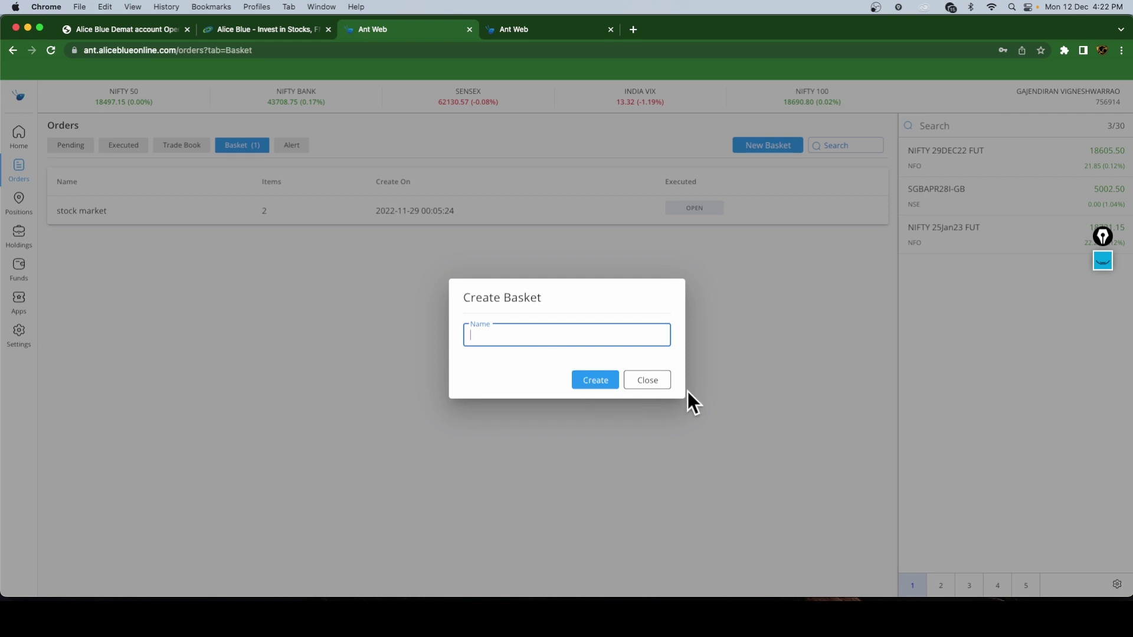
{"action": "left_click", "coordinate": [664, 383]}
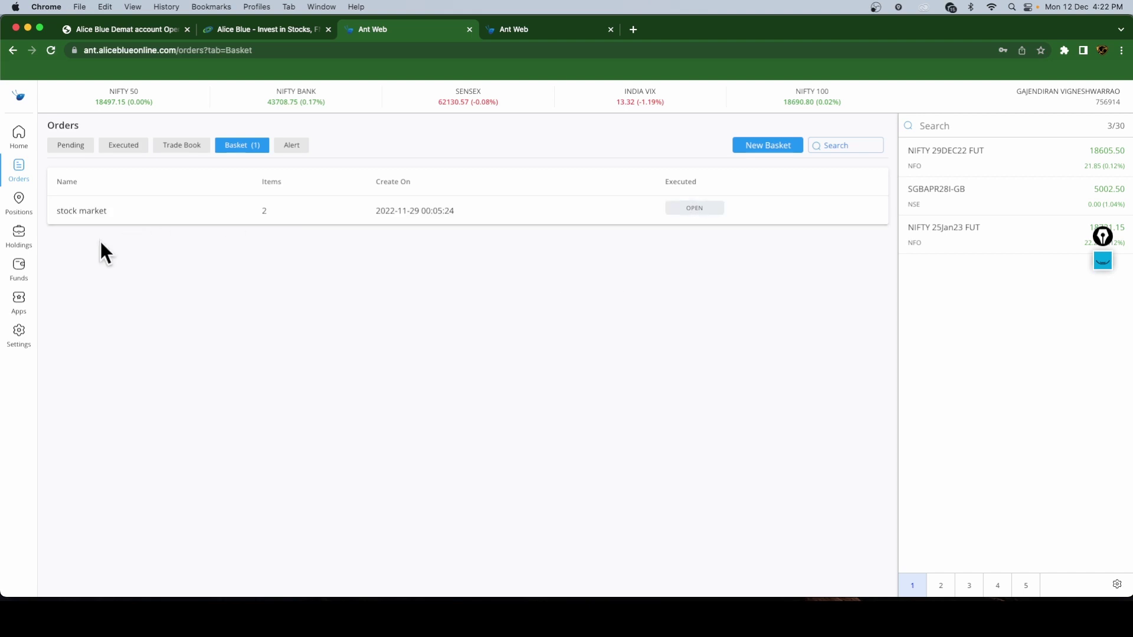
- Open the Settings page's General profile and decline the incoming WhatsApp call
{"action": "left_click", "coordinate": [13, 343]}
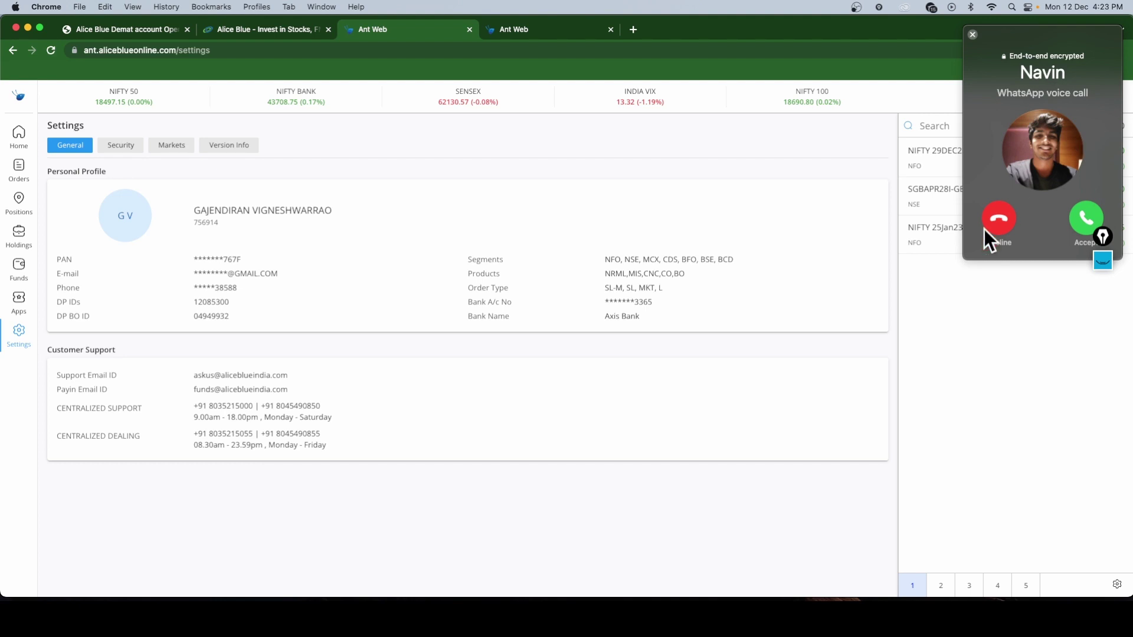
{"action": "left_click", "coordinate": [994, 223]}
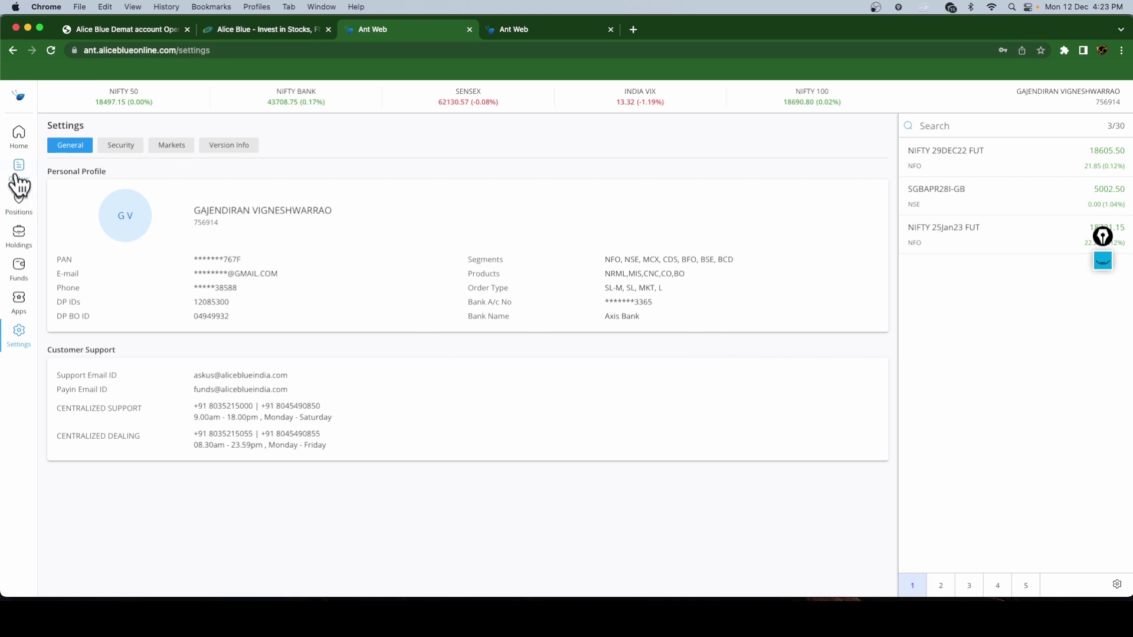
- From Home, open the NIFTY 50 daily chart and pan it toward later dates
{"action": "left_click", "coordinate": [19, 133]}
{"action": "scroll", "coordinate": [389, 348], "scroll_direction": "down", "scroll_amount": 2}
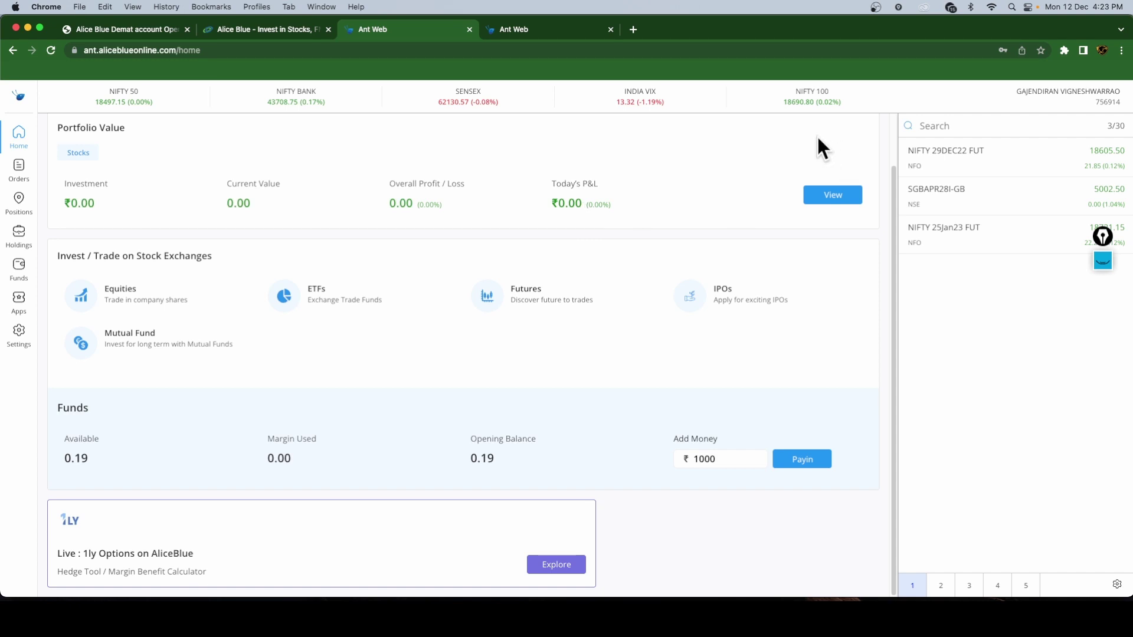
{"action": "left_click", "coordinate": [59, 99]}
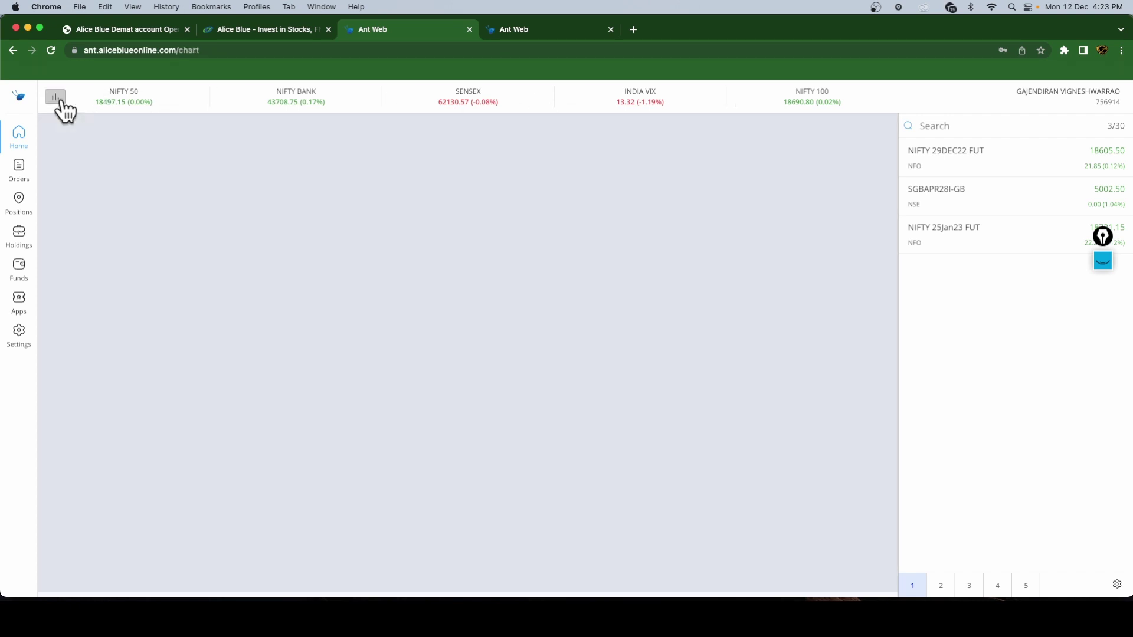
{"action": "scroll", "coordinate": [697, 414], "scroll_direction": "up", "scroll_amount": 3}
{"action": "left_click_drag", "start_coordinate": [696, 414], "coordinate": [632, 417]}
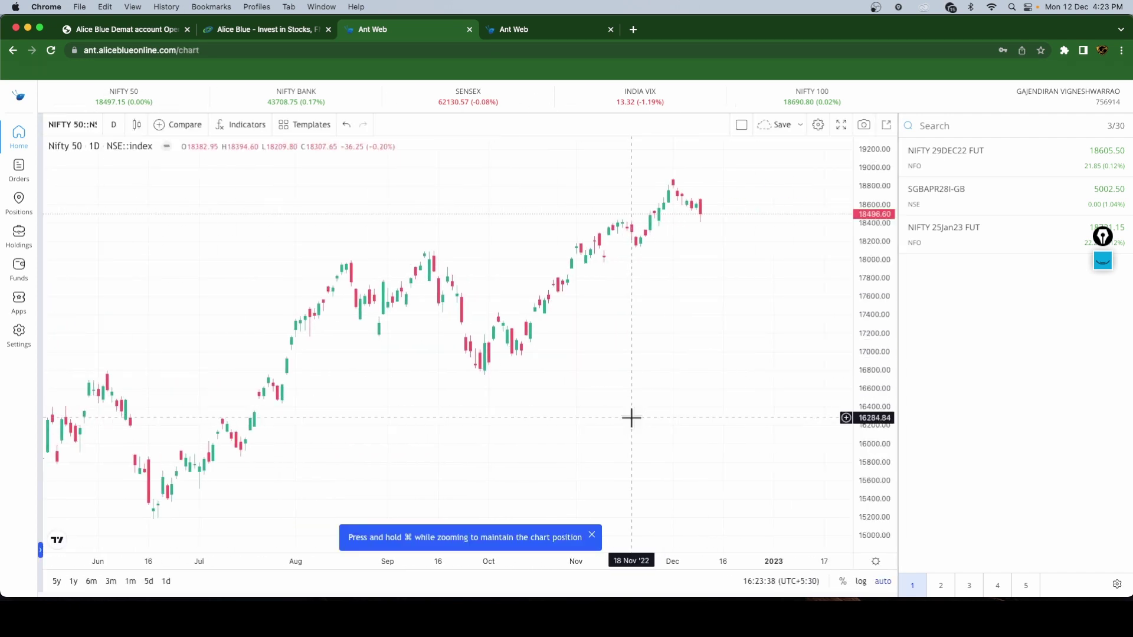